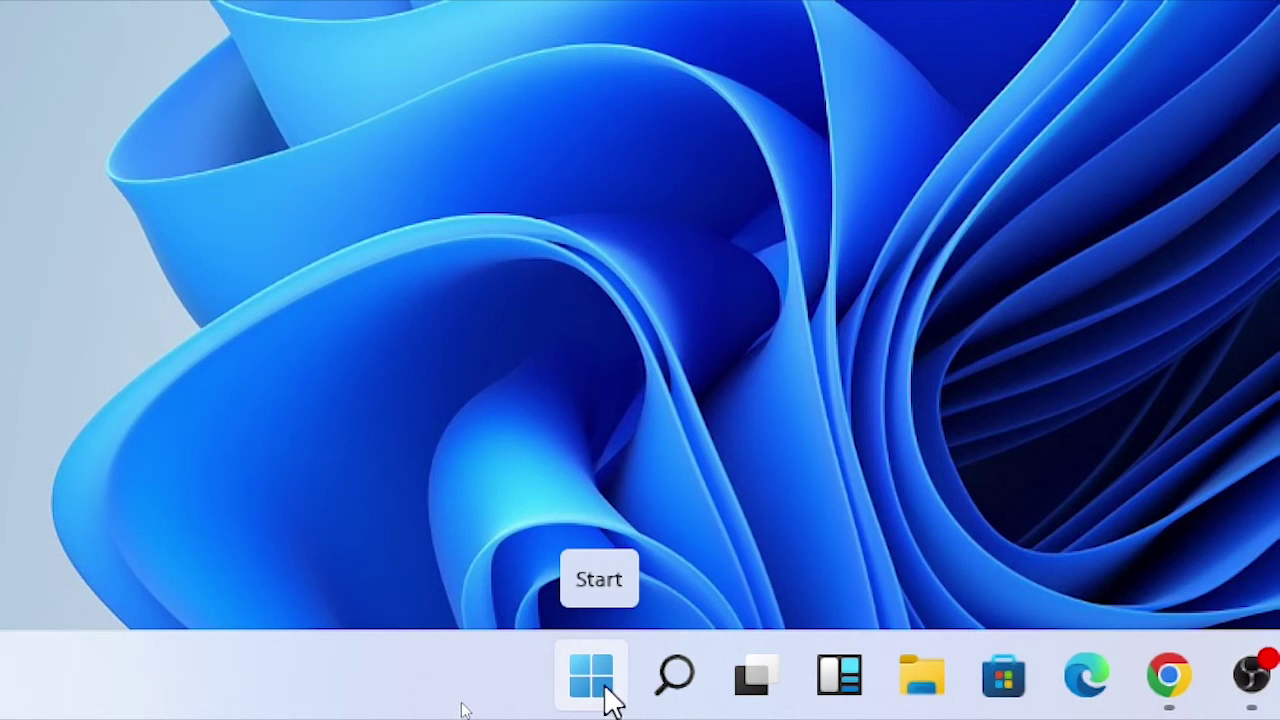
# - Open Task Manager in its detailed view and maximize its window
pyautogui.rightClick(612, 700)
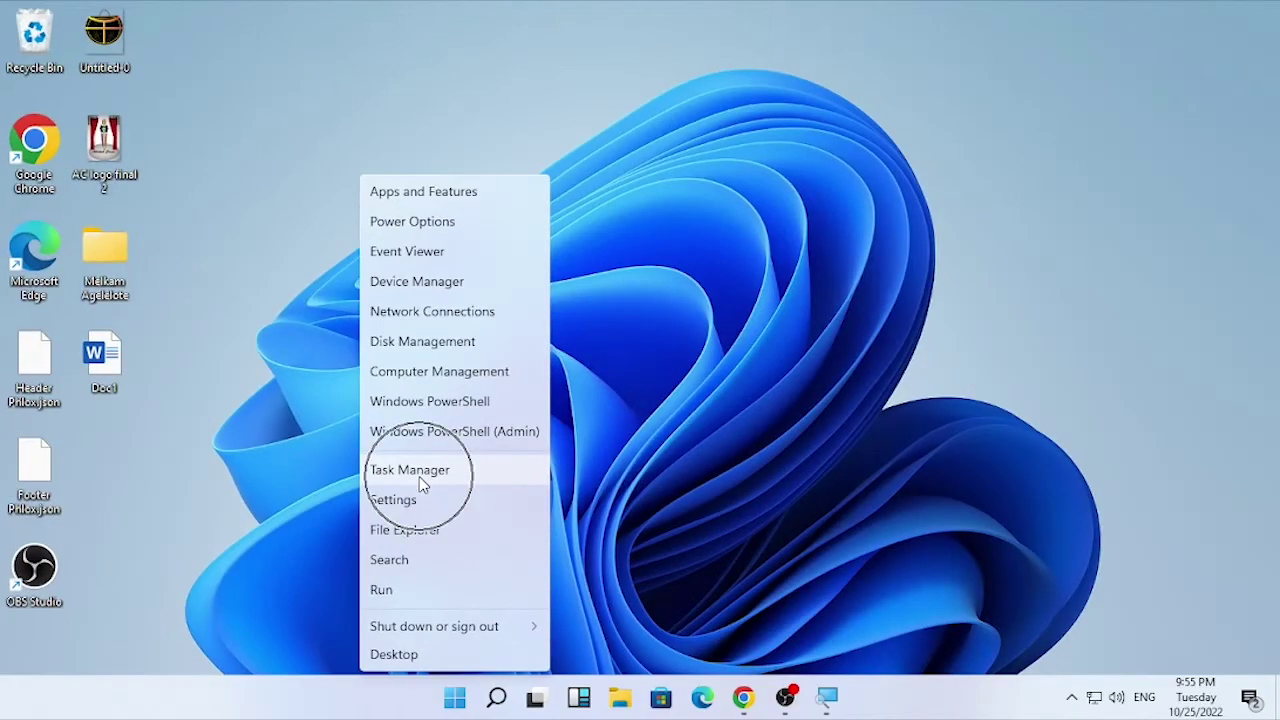
pyautogui.click(419, 476)
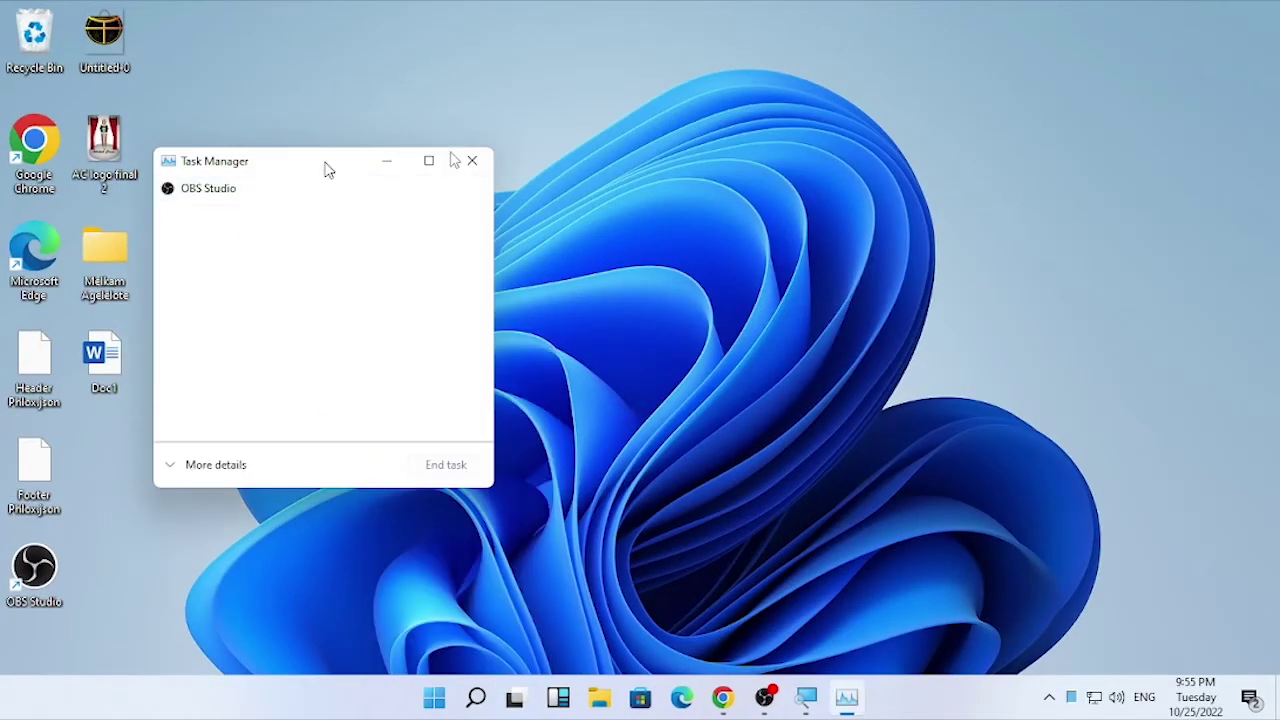
pyautogui.moveTo(325, 168); pyautogui.dragTo(692, 108)
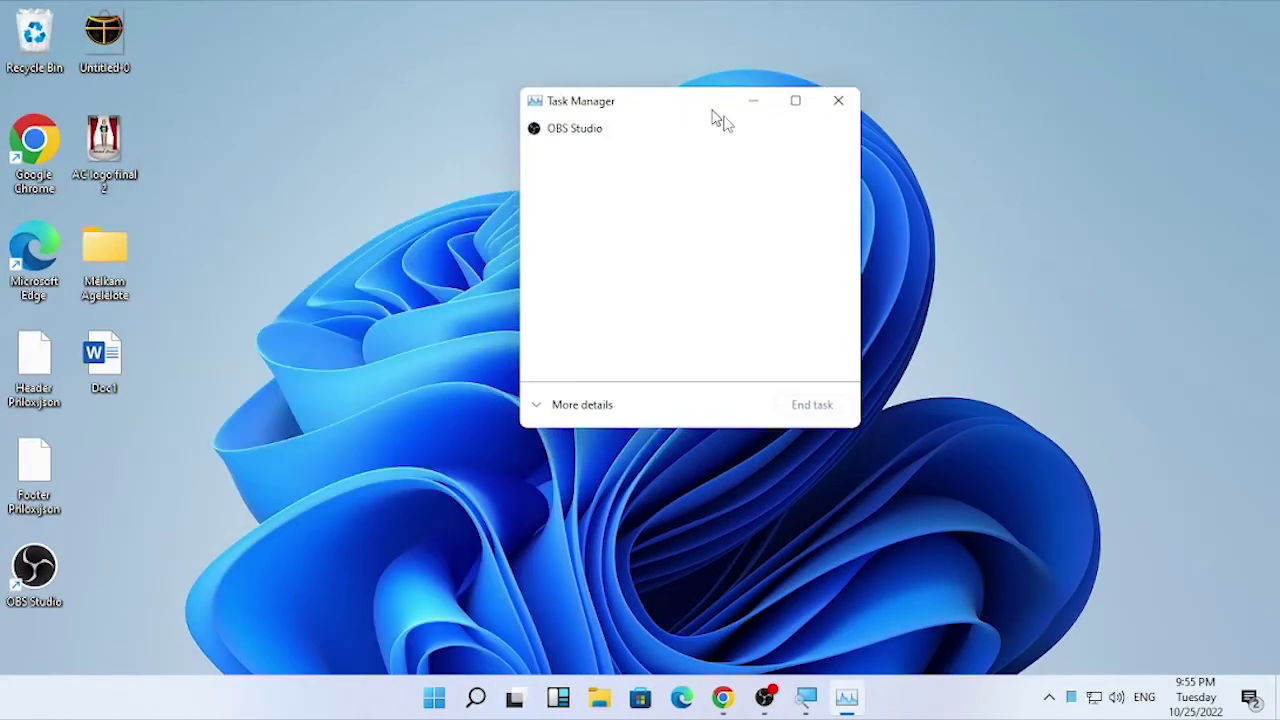
pyautogui.click(581, 412)
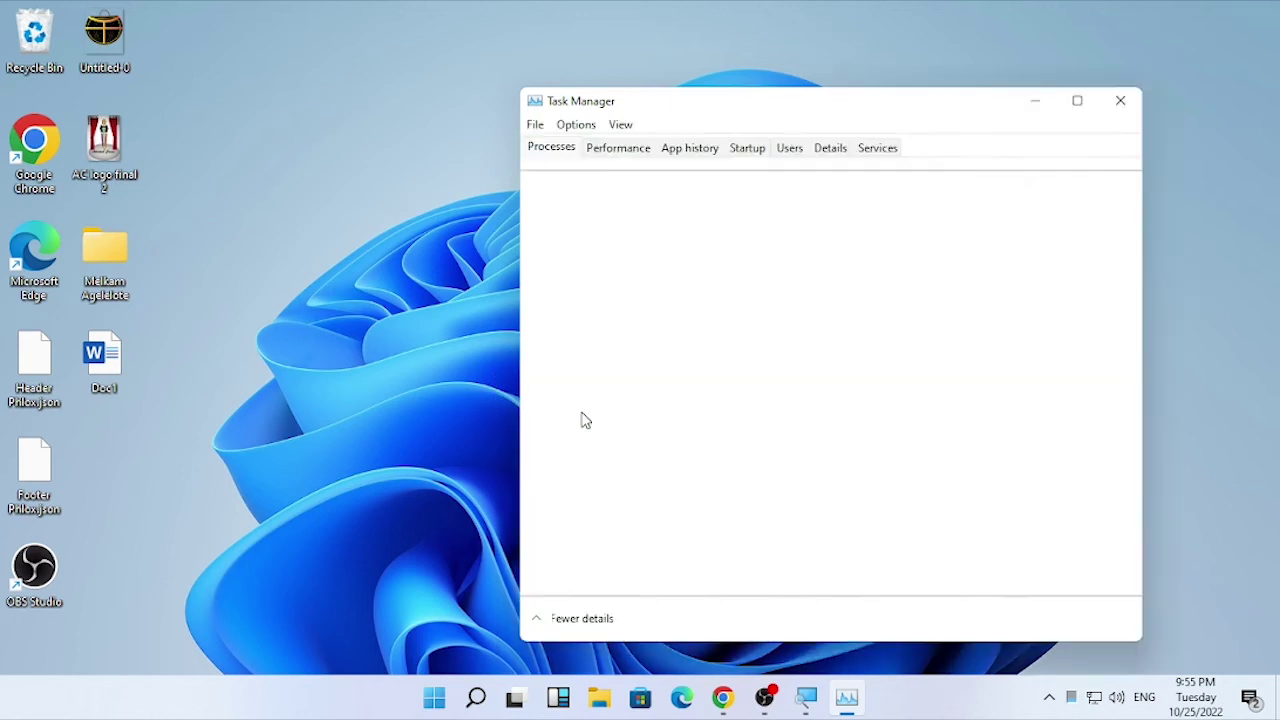
pyautogui.click(1076, 102)
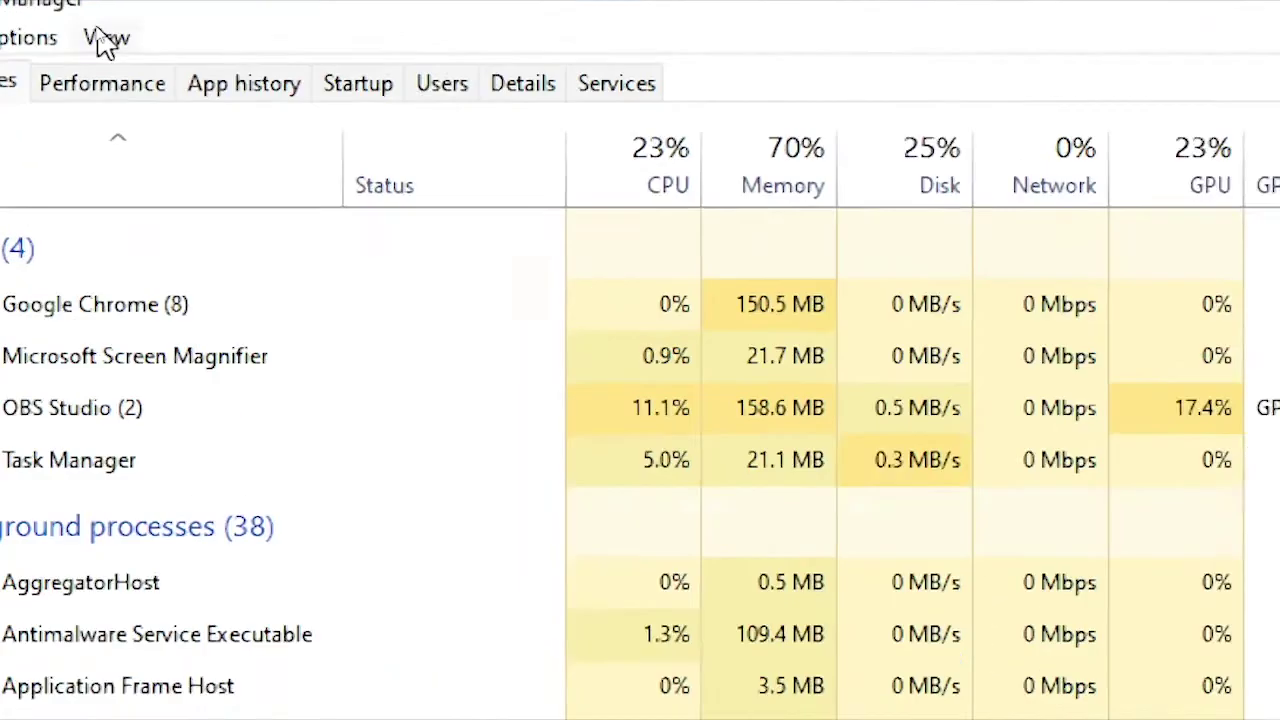
pyautogui.click(73, 0)
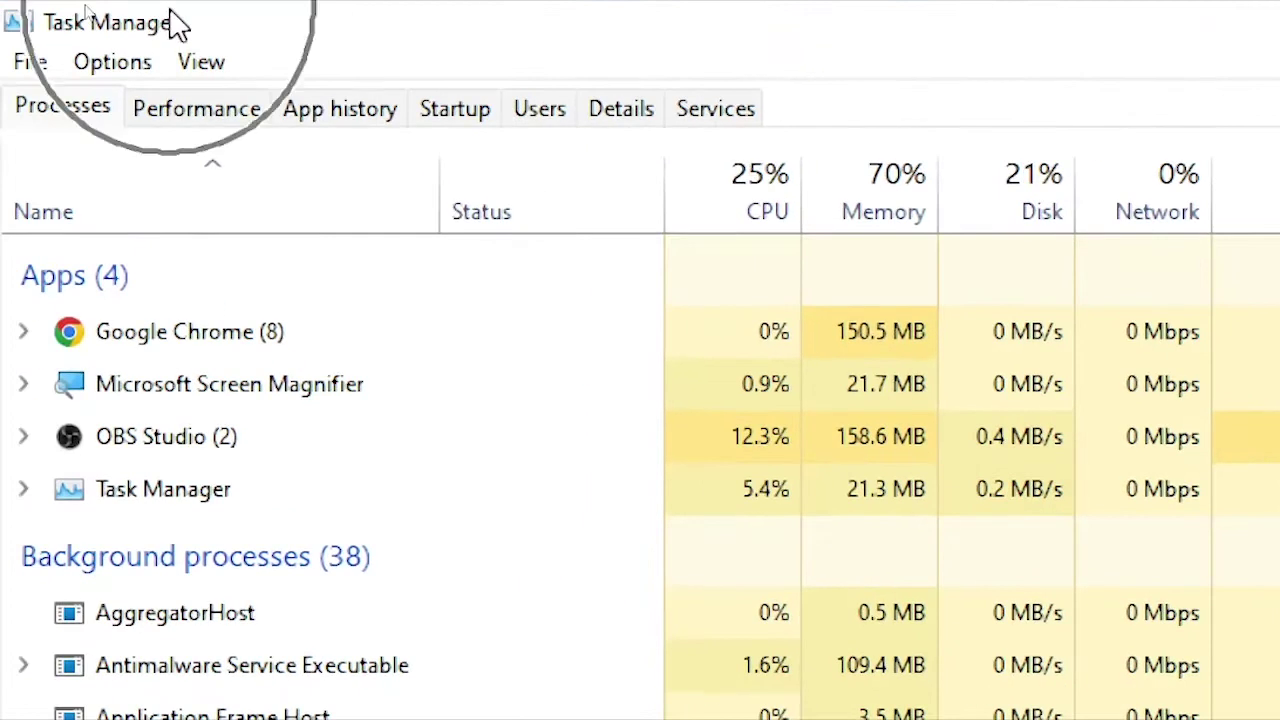
pyautogui.click(50, 133)
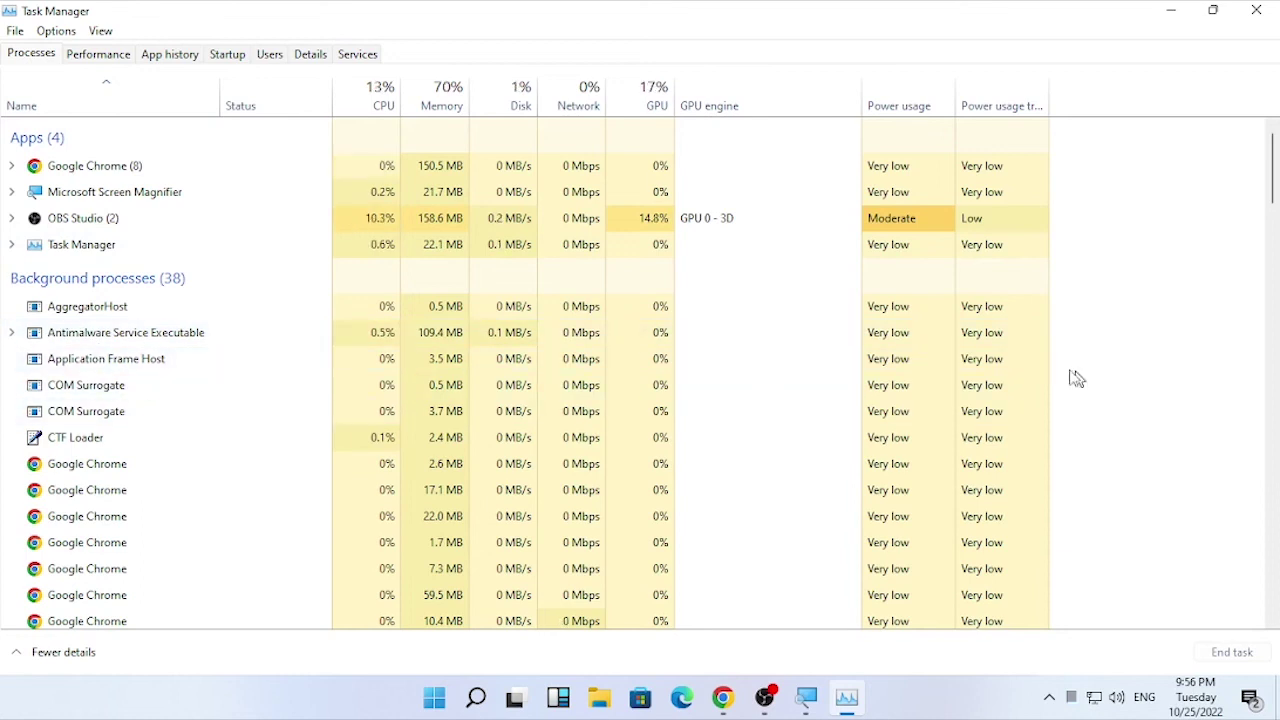
# - End the Windows Explorer task in the list of running processes
pyautogui.moveTo(1276, 163); pyautogui.dragTo(1276, 579)
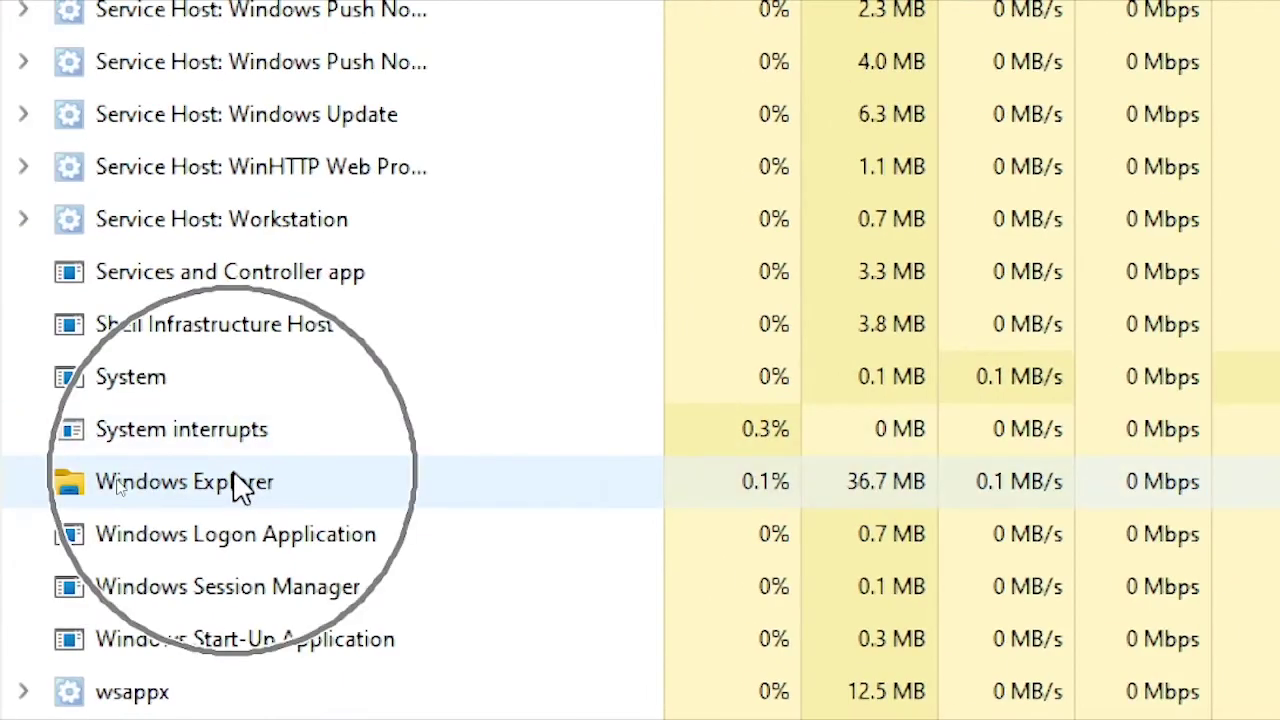
pyautogui.rightClick(233, 477)
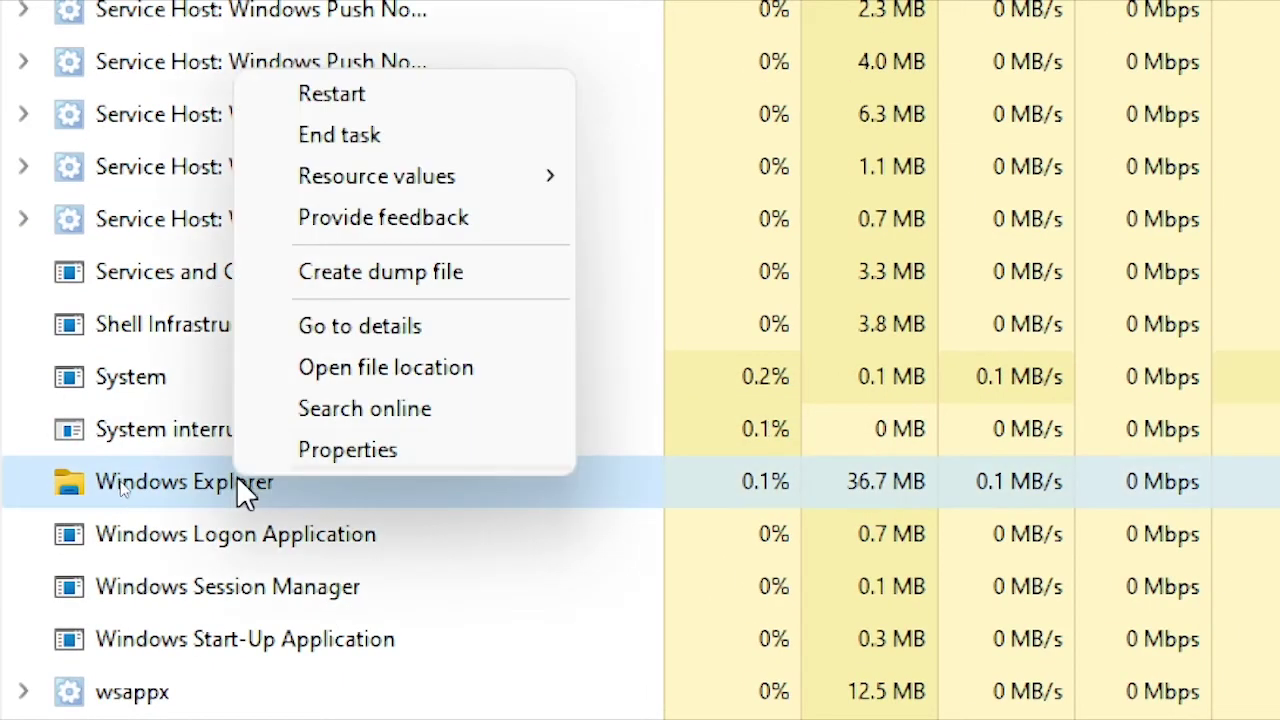
pyautogui.click(365, 138)
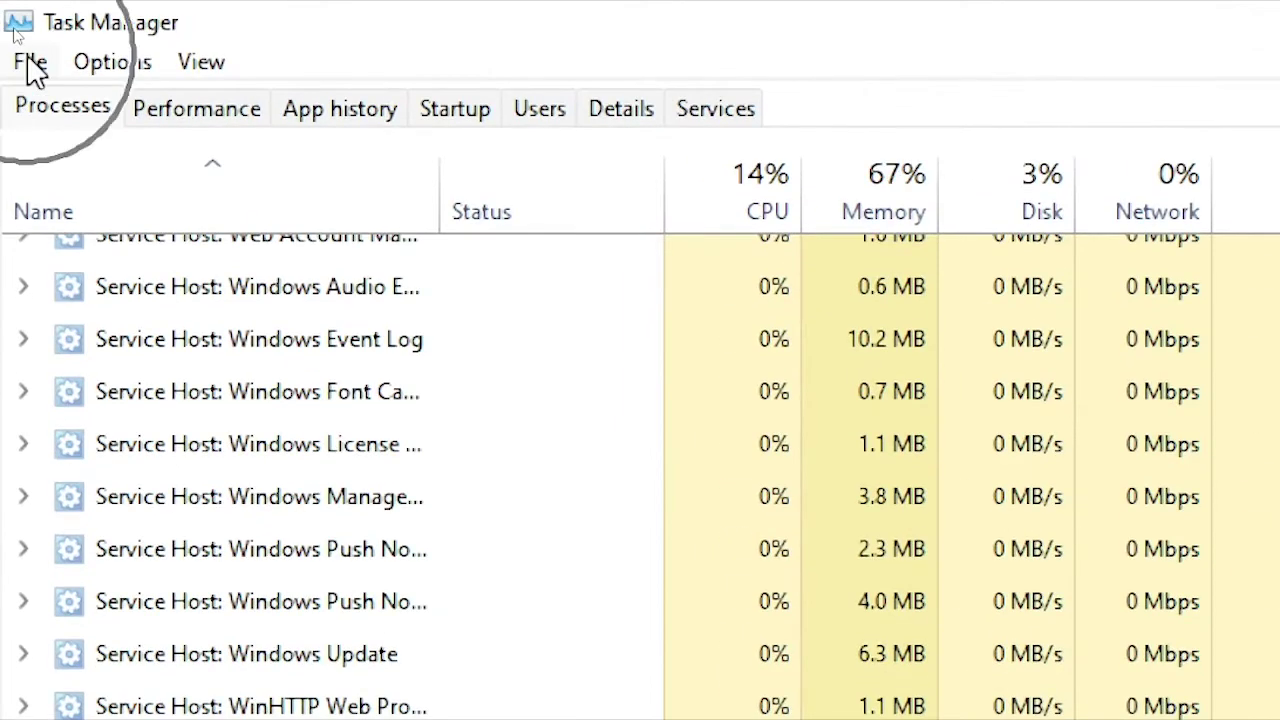
# - Run explorer.exe as a new task with administrative privileges, and close Task Manager
pyautogui.click(28, 60)
pyautogui.moveTo(112, 62)
pyautogui.moveTo(8, 66)
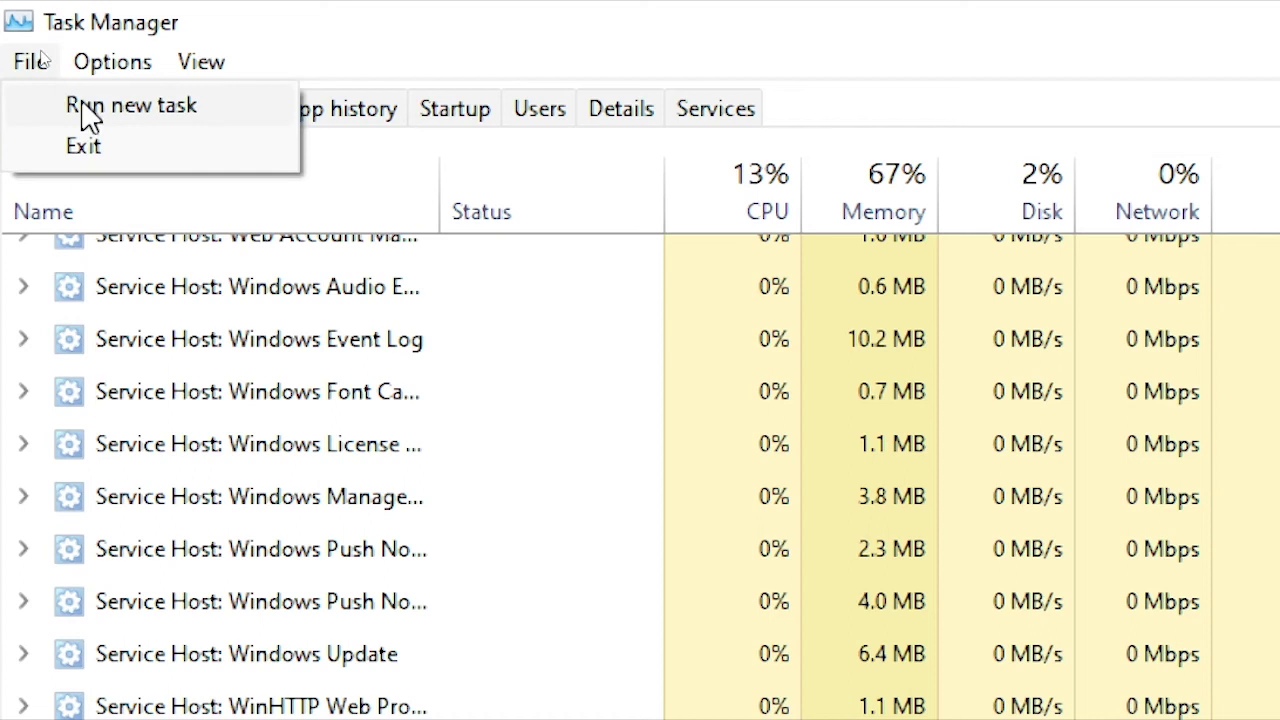
pyautogui.click(88, 112)
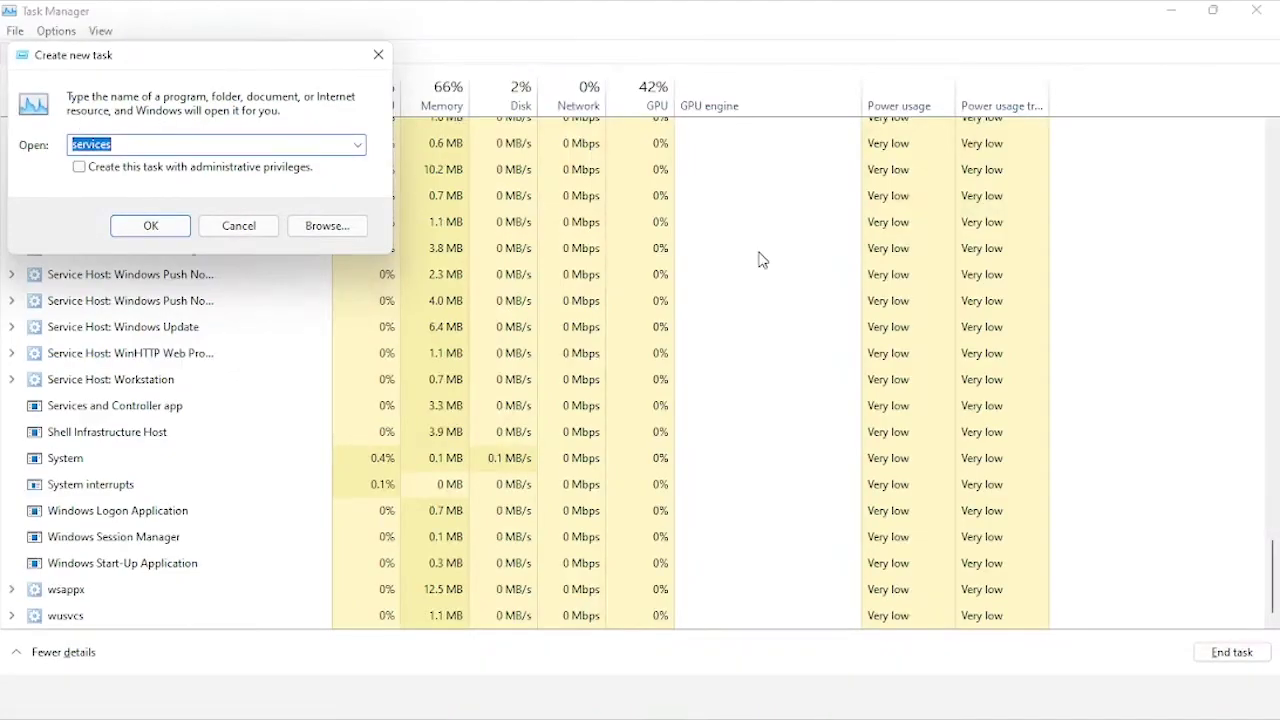
pyautogui.write('explorer.')
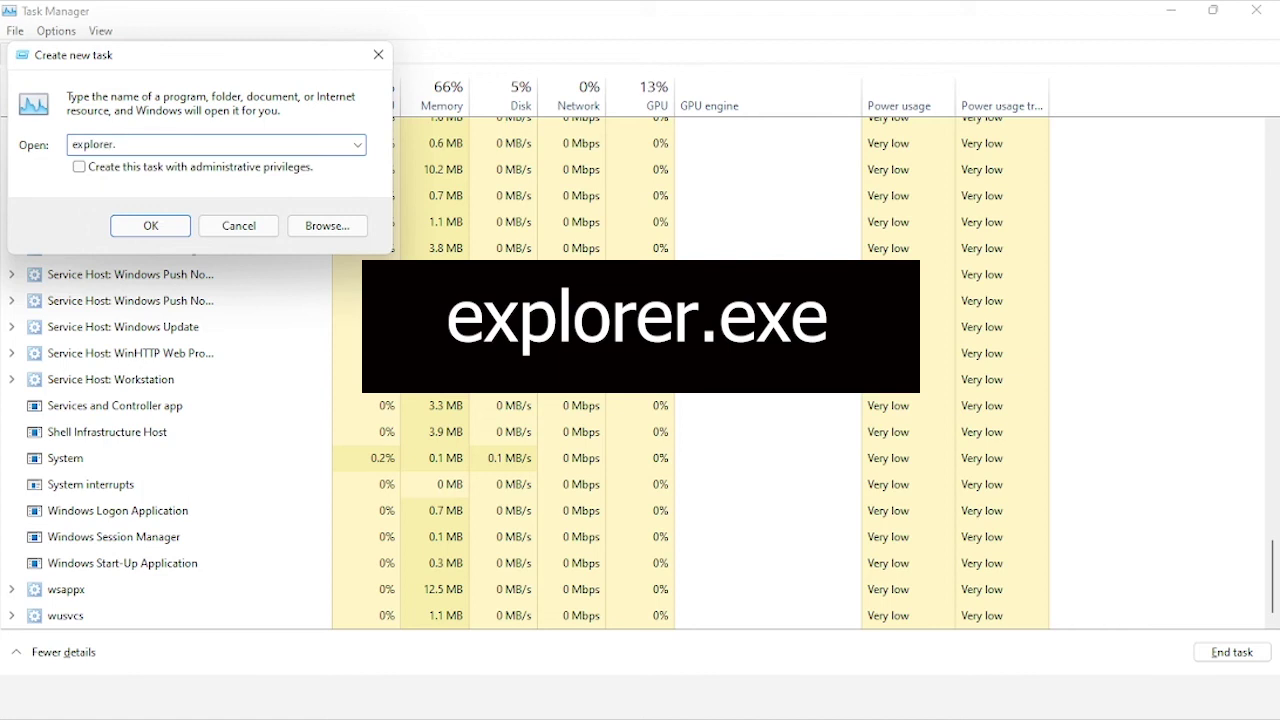
pyautogui.write('exe')
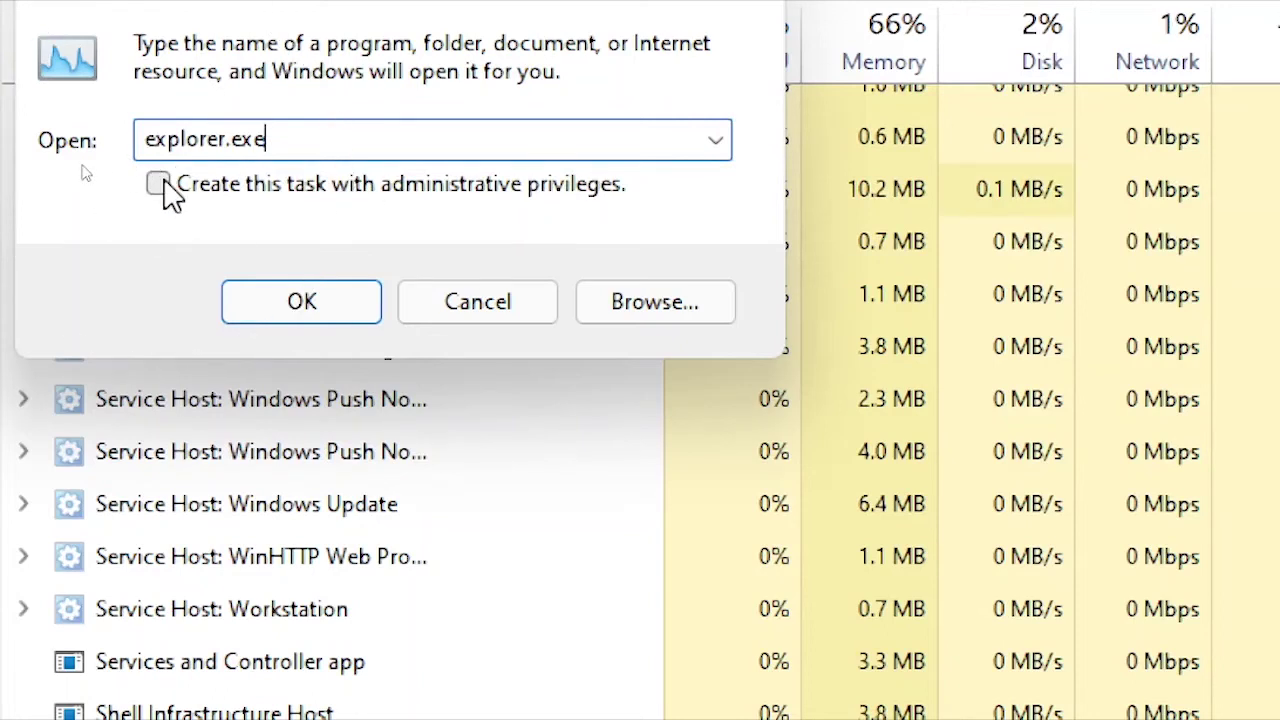
pyautogui.click(160, 186)
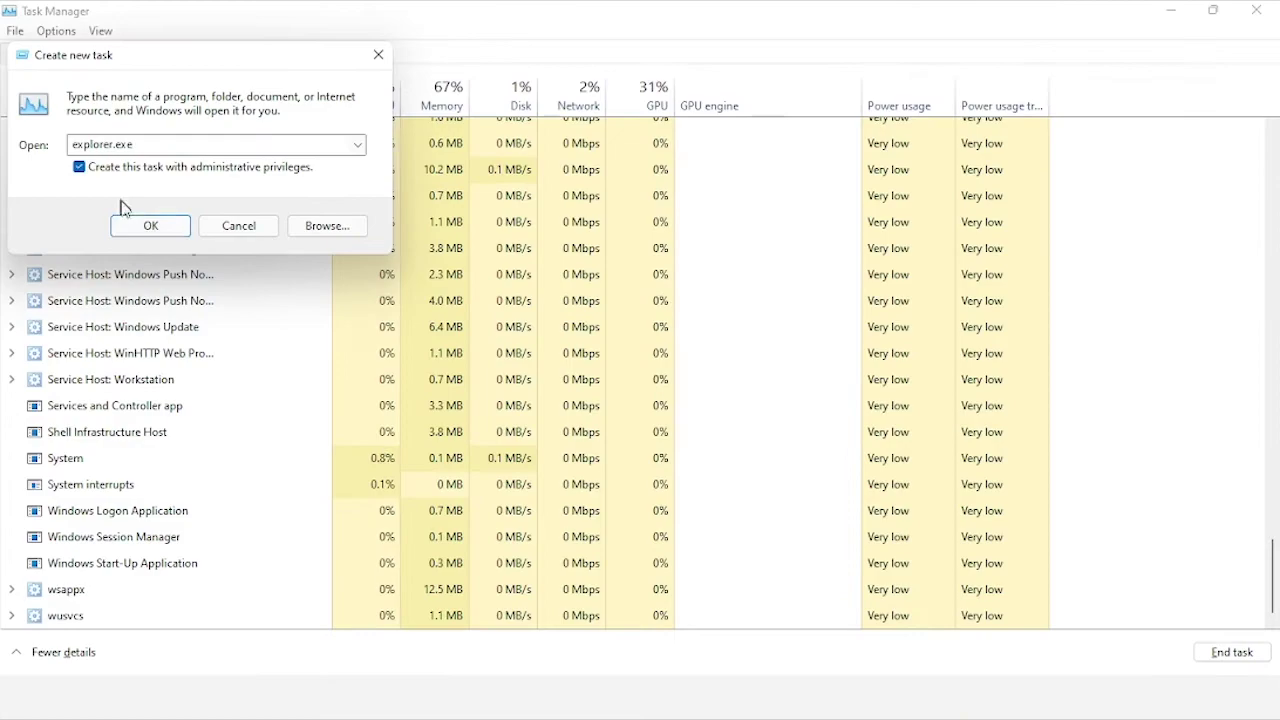
pyautogui.click(150, 232)
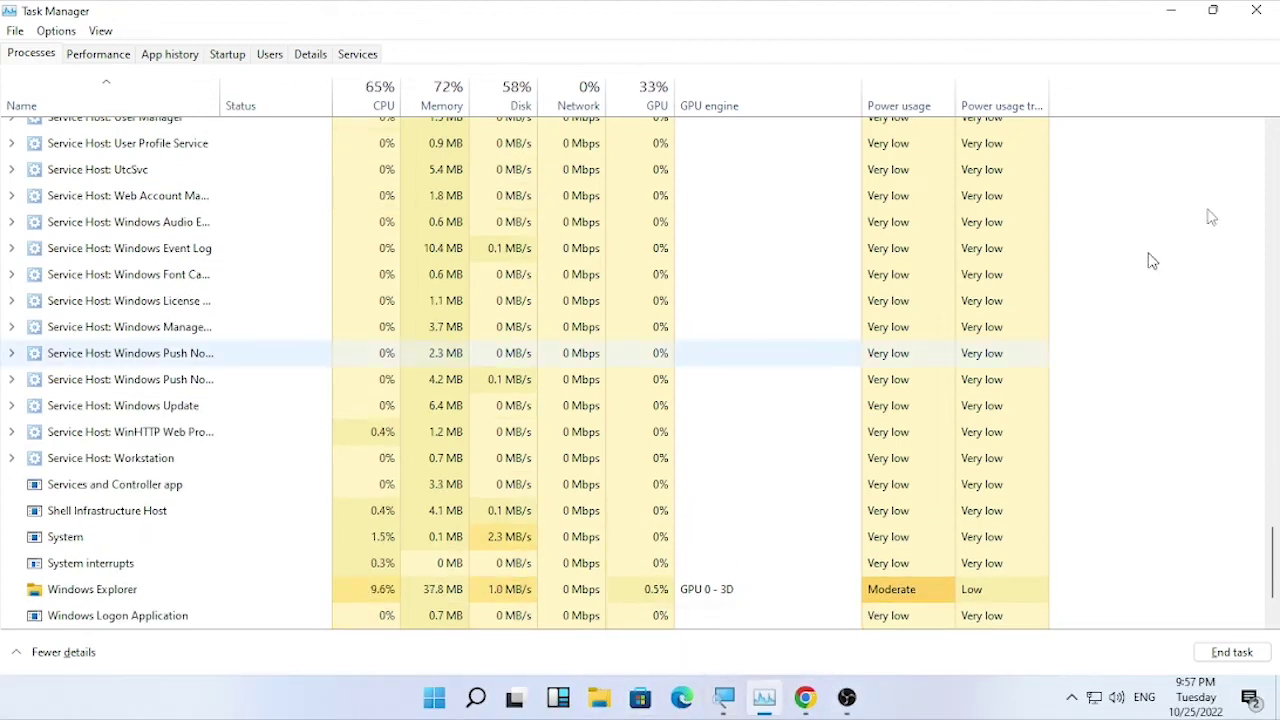
pyautogui.click(1274, 9)
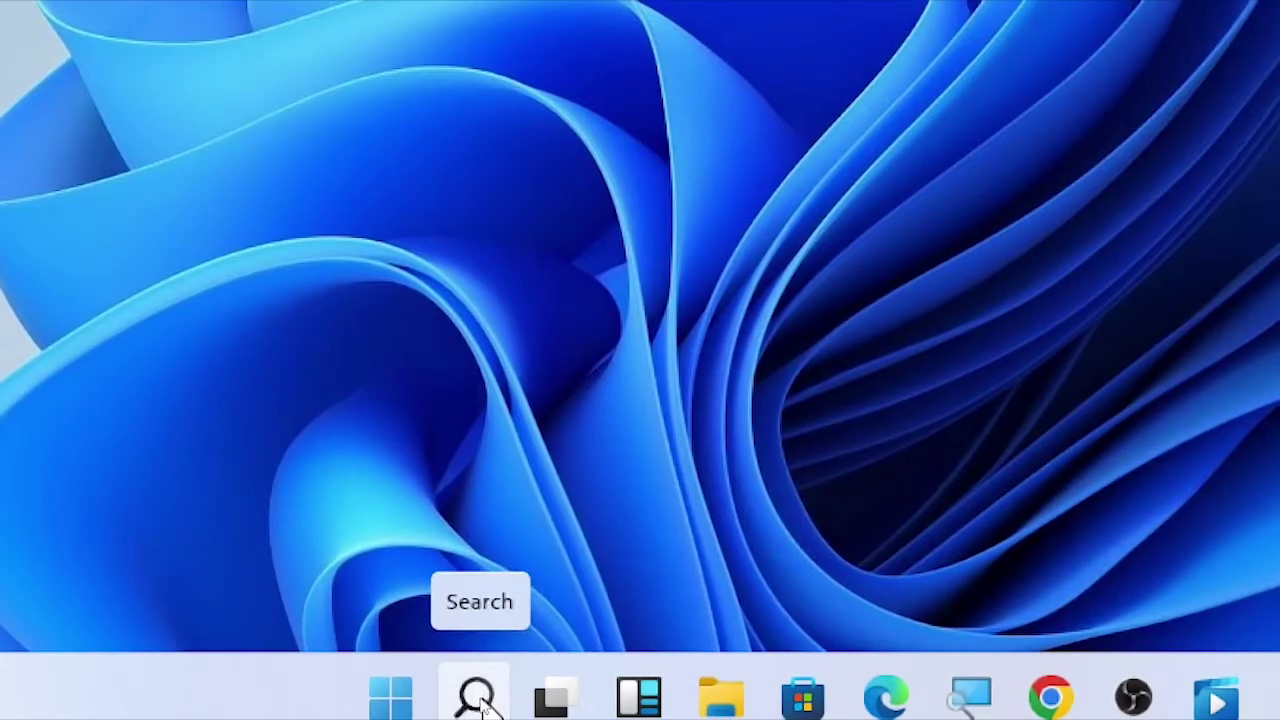
# - Search Windows for cmd and run Command Prompt as administrator
pyautogui.click(478, 698)
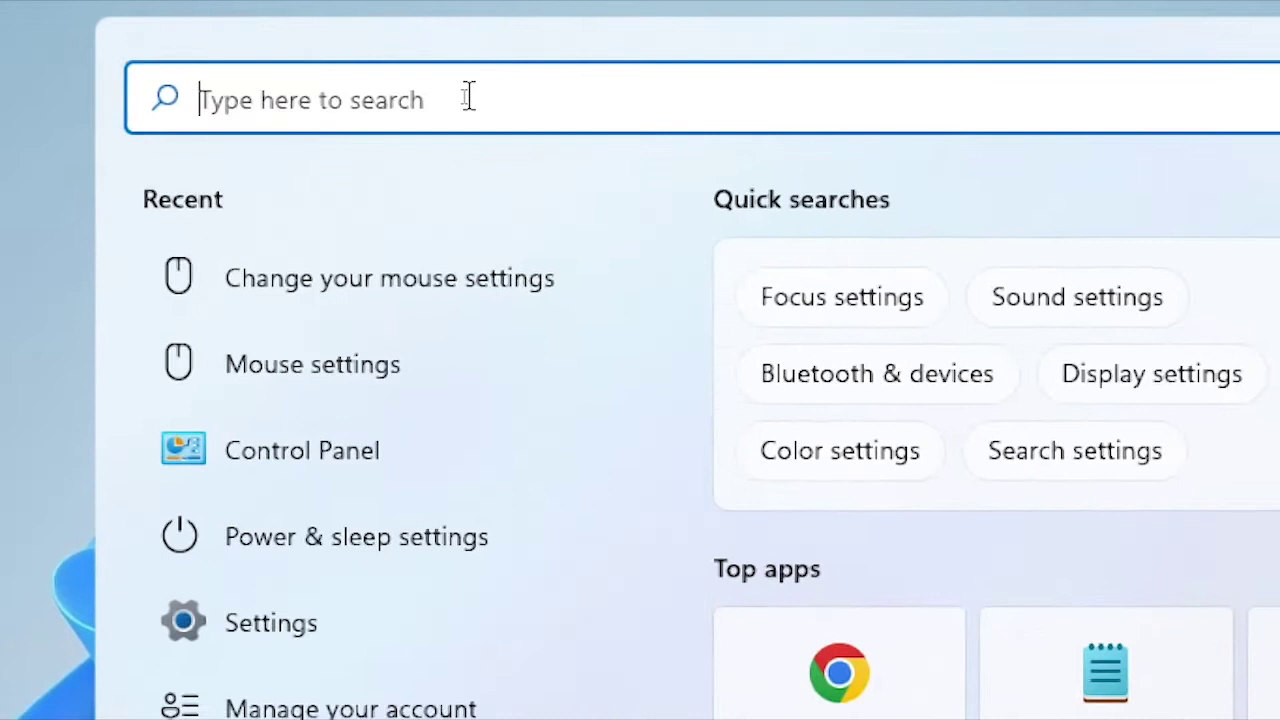
pyautogui.write('cmd')
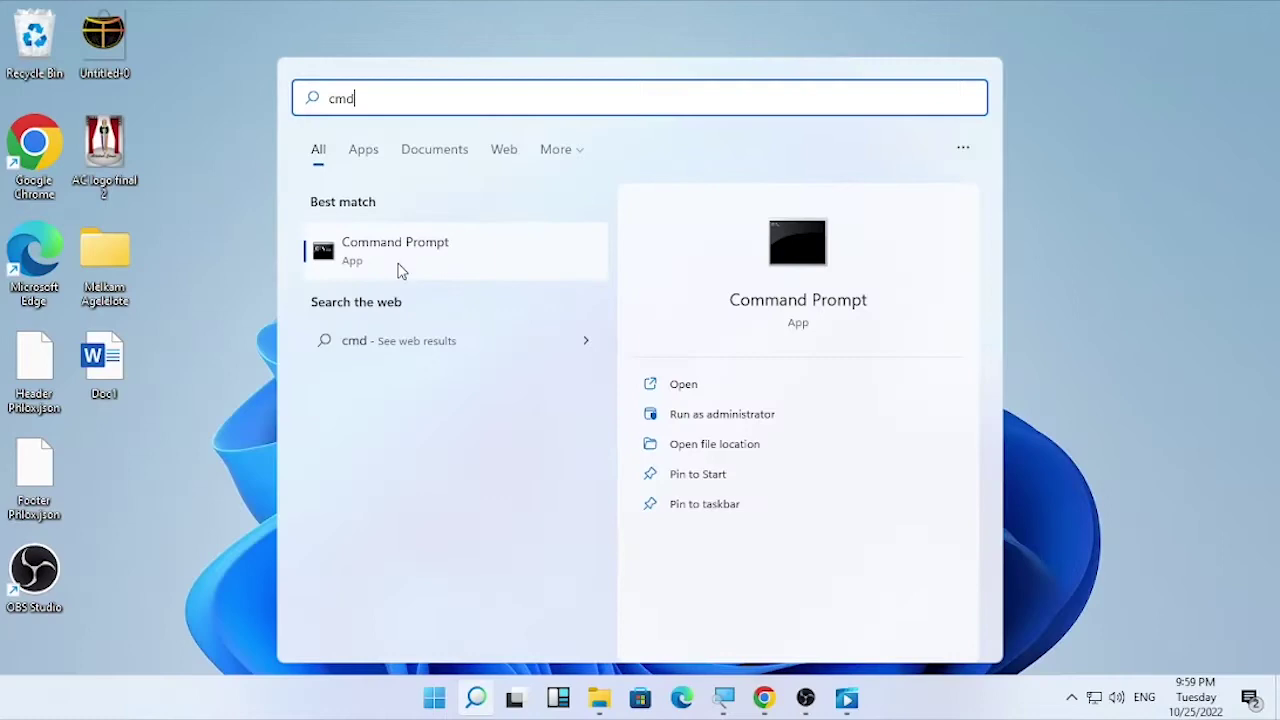
pyautogui.rightClick(727, 527)
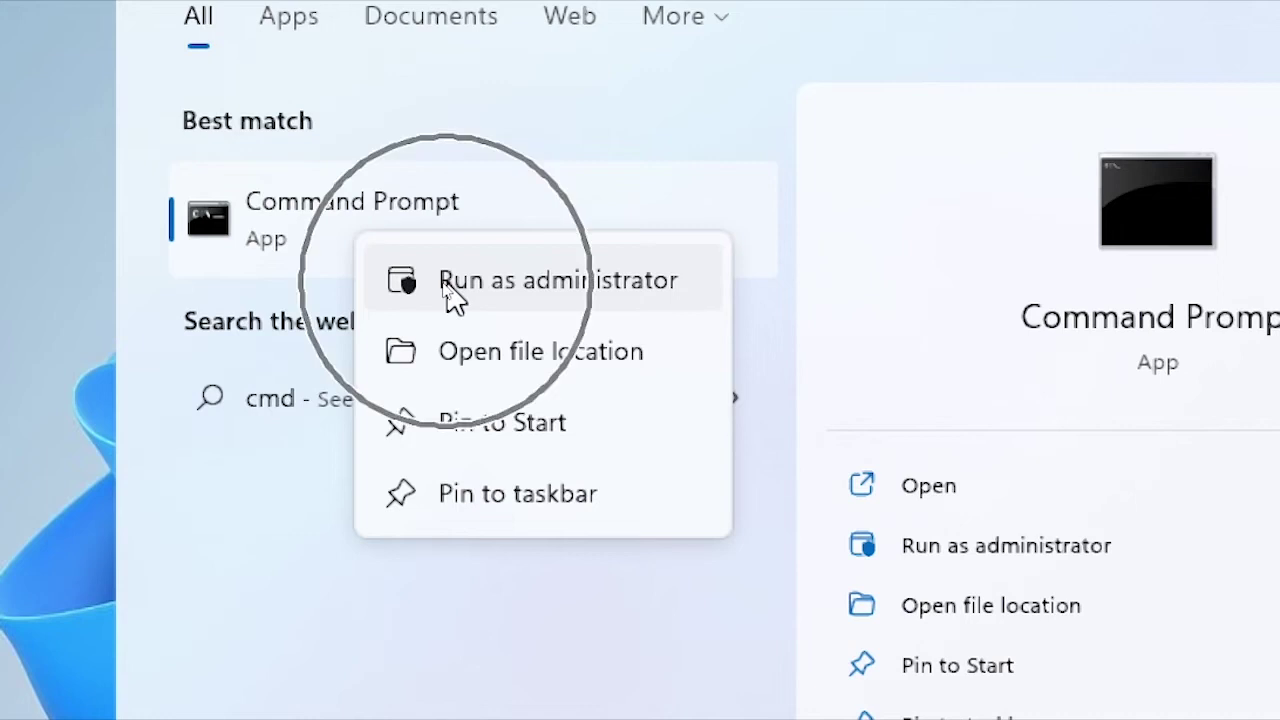
pyautogui.click(452, 290)
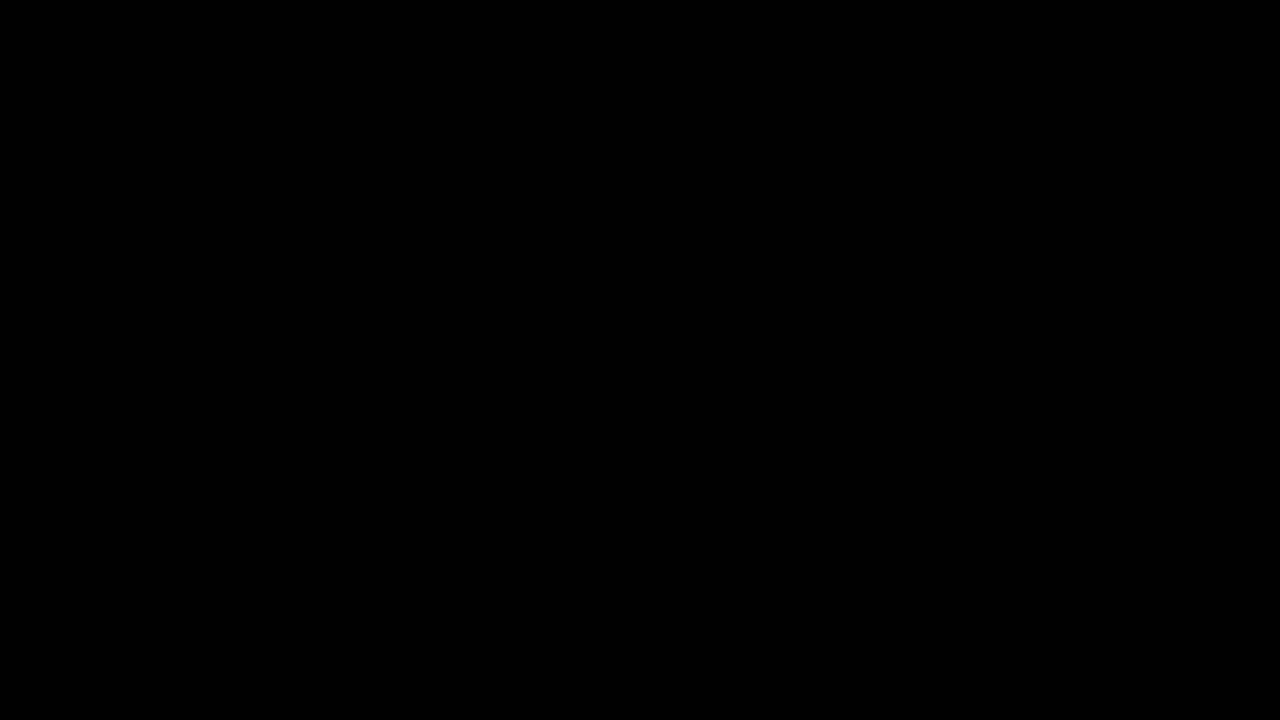
# - Run the command slmgr -rearm, then dismiss the script message and close Command Prompt
pyautogui.write('slmgr')
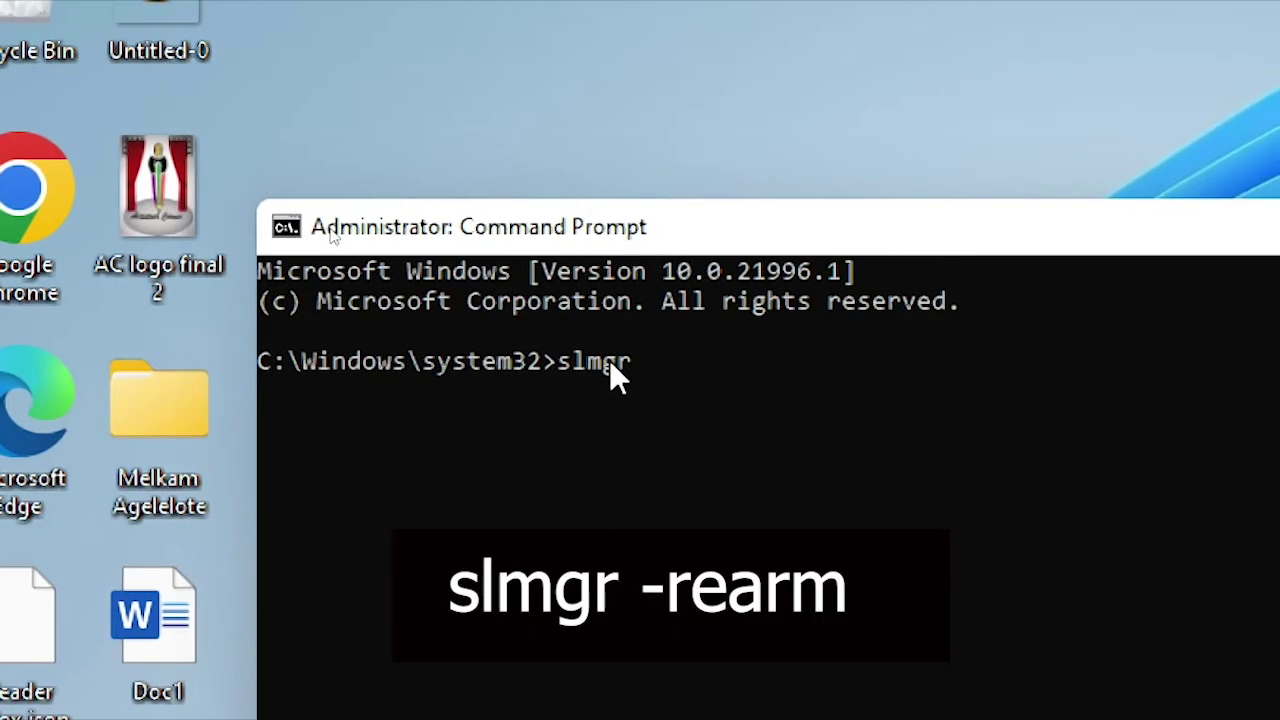
pyautogui.write(' -')
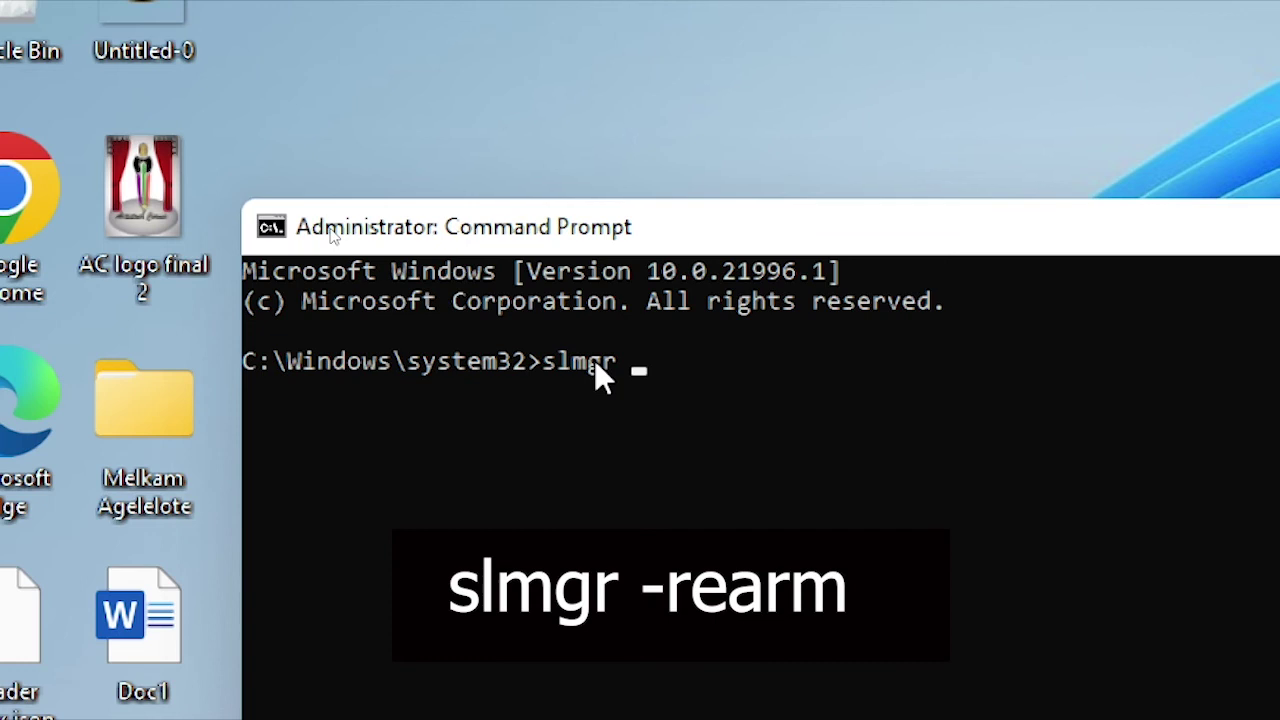
pyautogui.write('r')
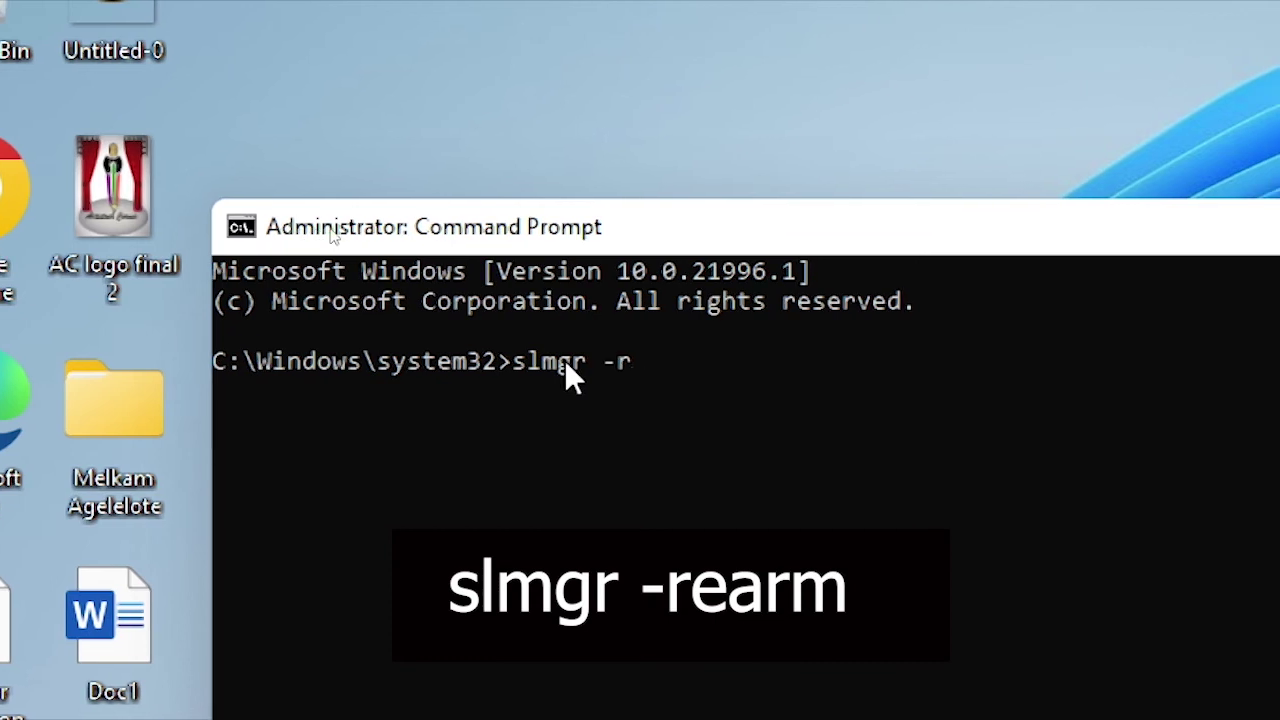
pyautogui.write('ear')
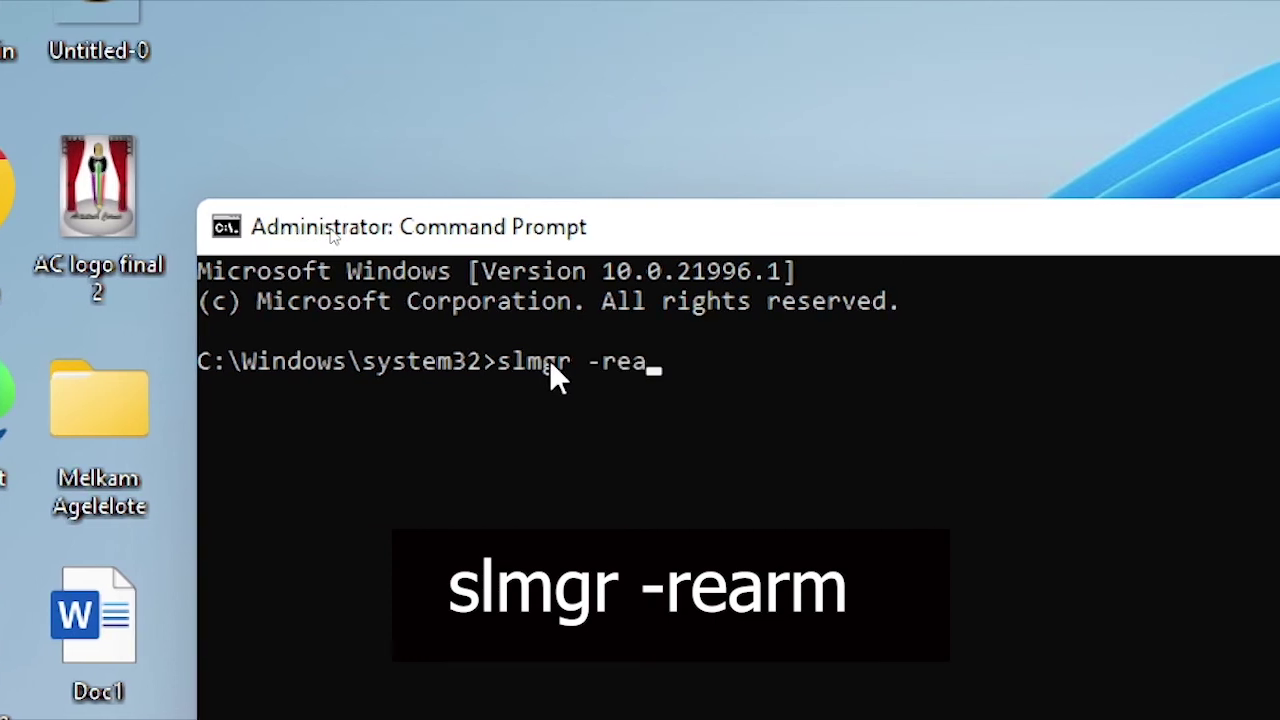
pyautogui.write('m')
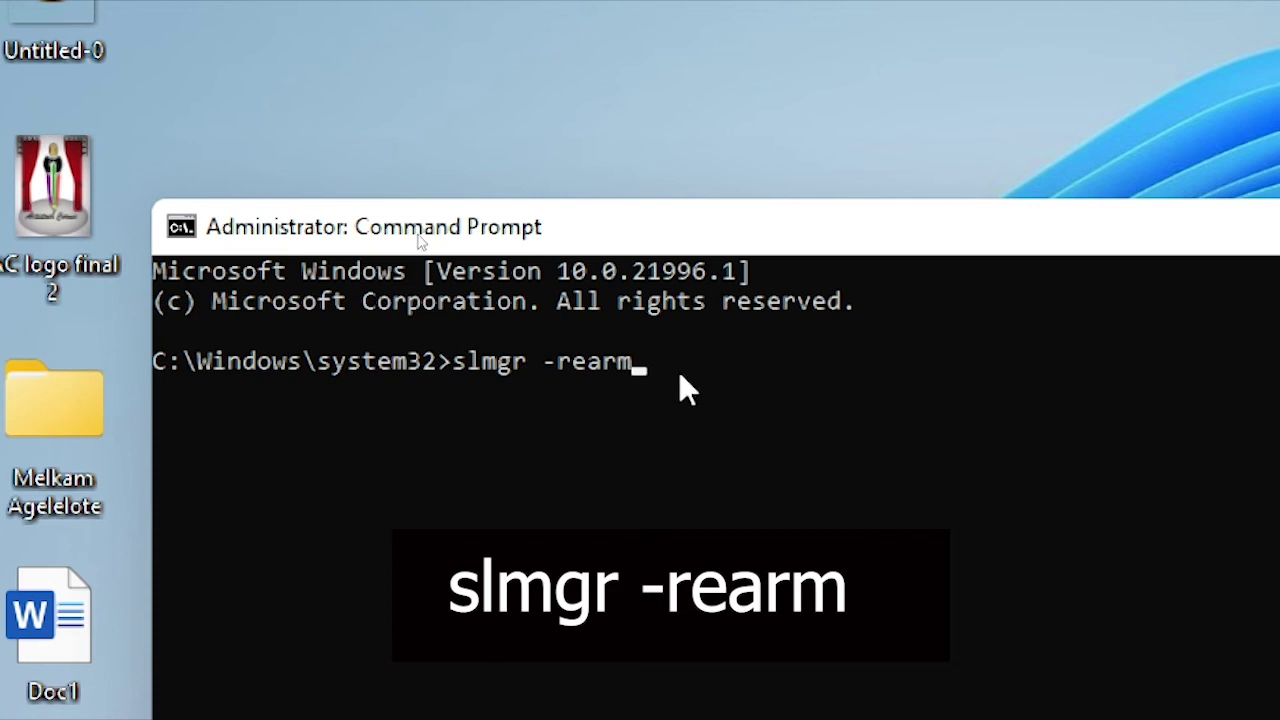
pyautogui.press('Return')
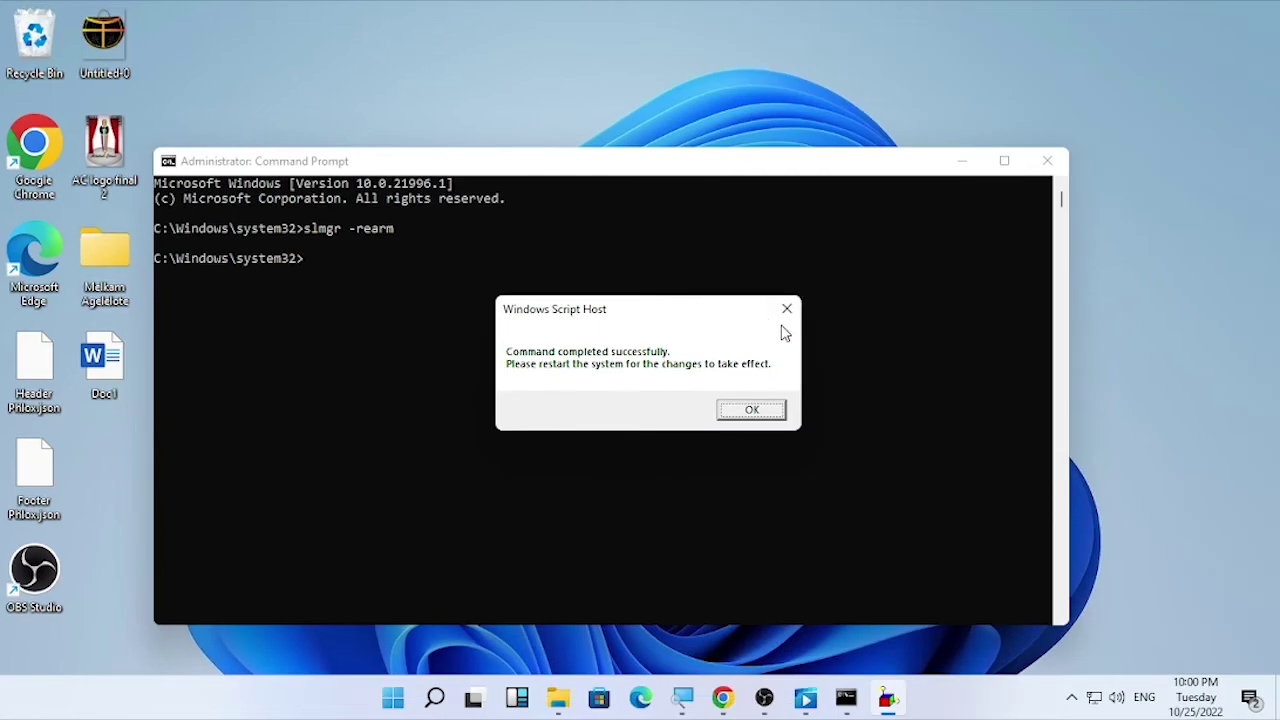
pyautogui.click(787, 310)
pyautogui.click(1046, 160)
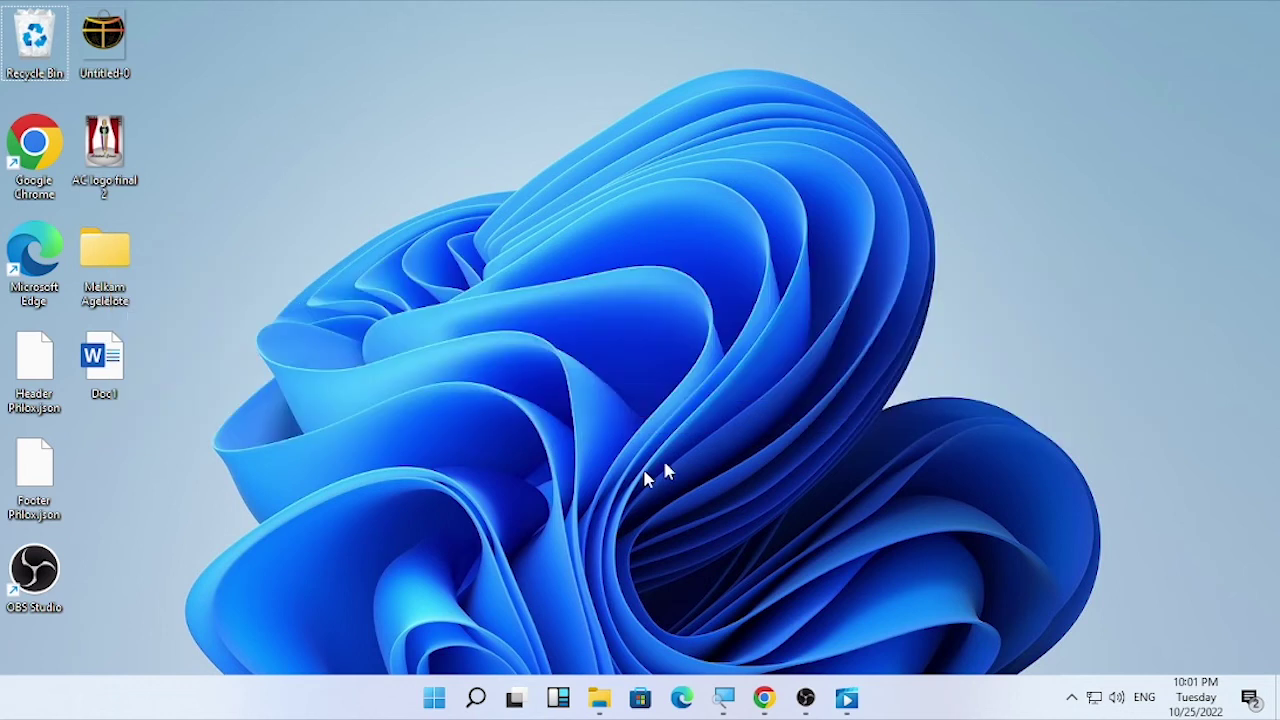
# - Open the Run dialog through Windows search and launch gpedit.msc from it
pyautogui.click(477, 700)
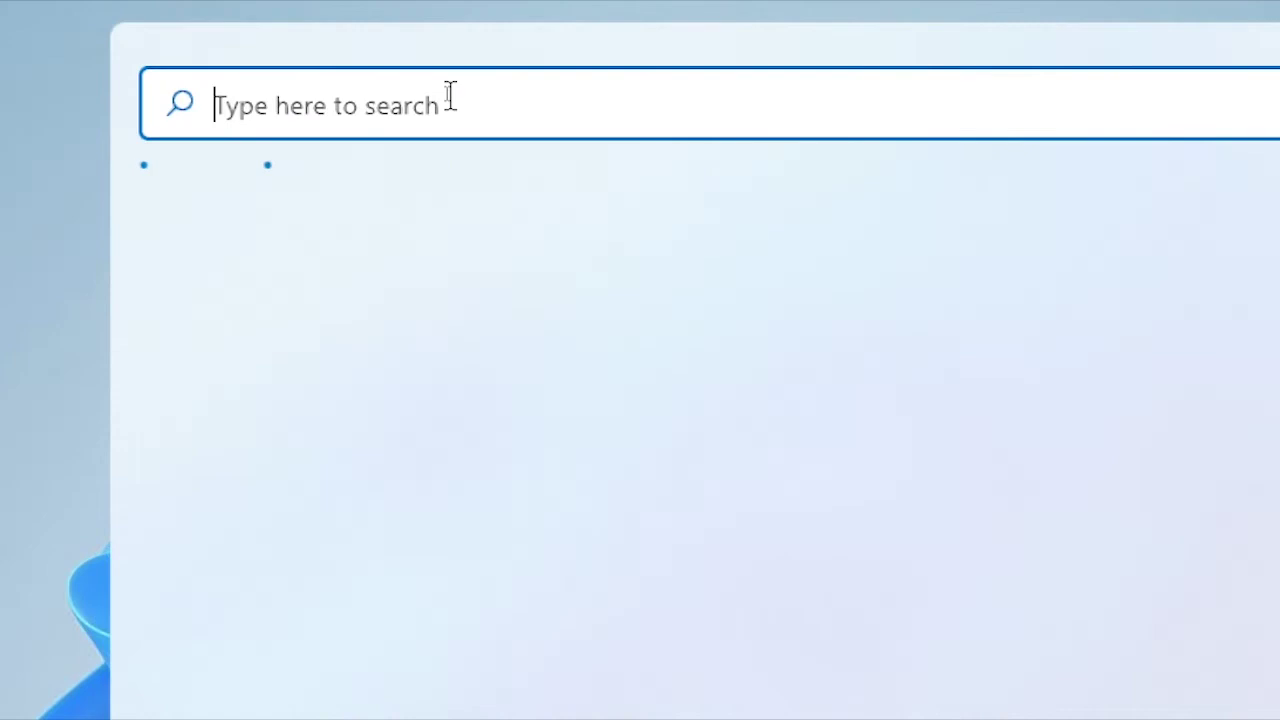
pyautogui.write('run')
pyautogui.click(338, 258)
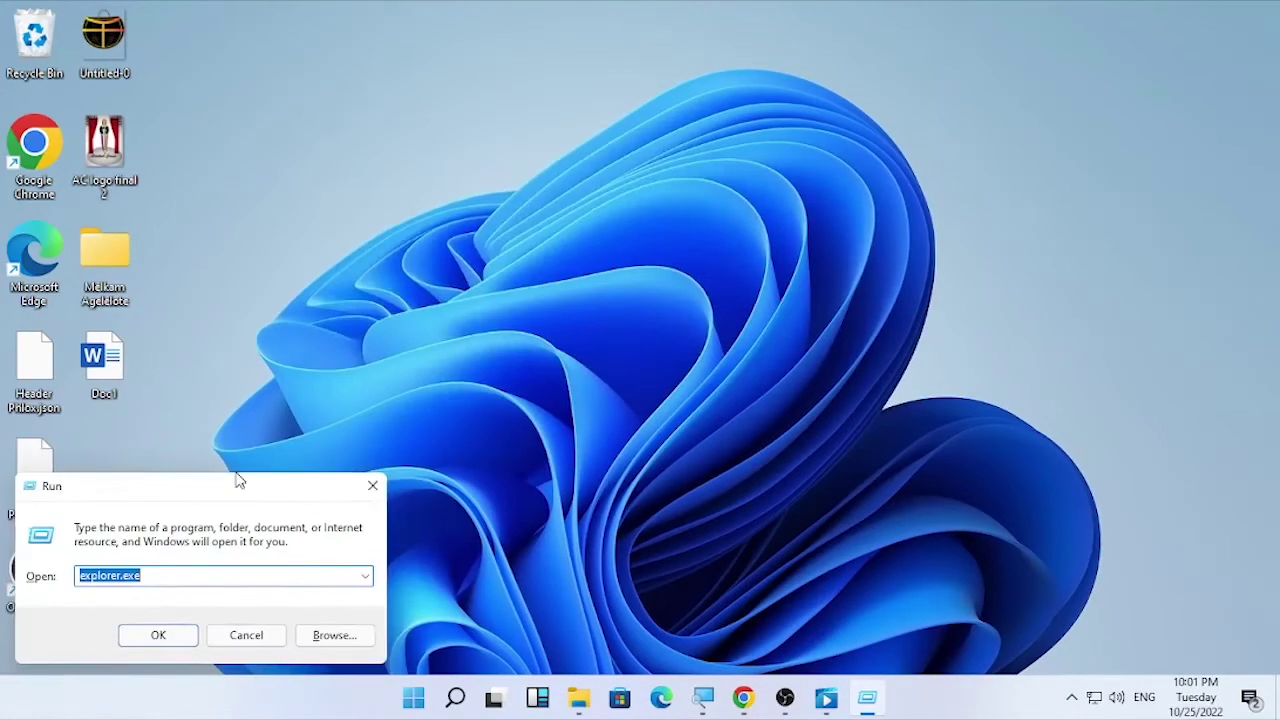
pyautogui.moveTo(237, 480); pyautogui.dragTo(553, 172)
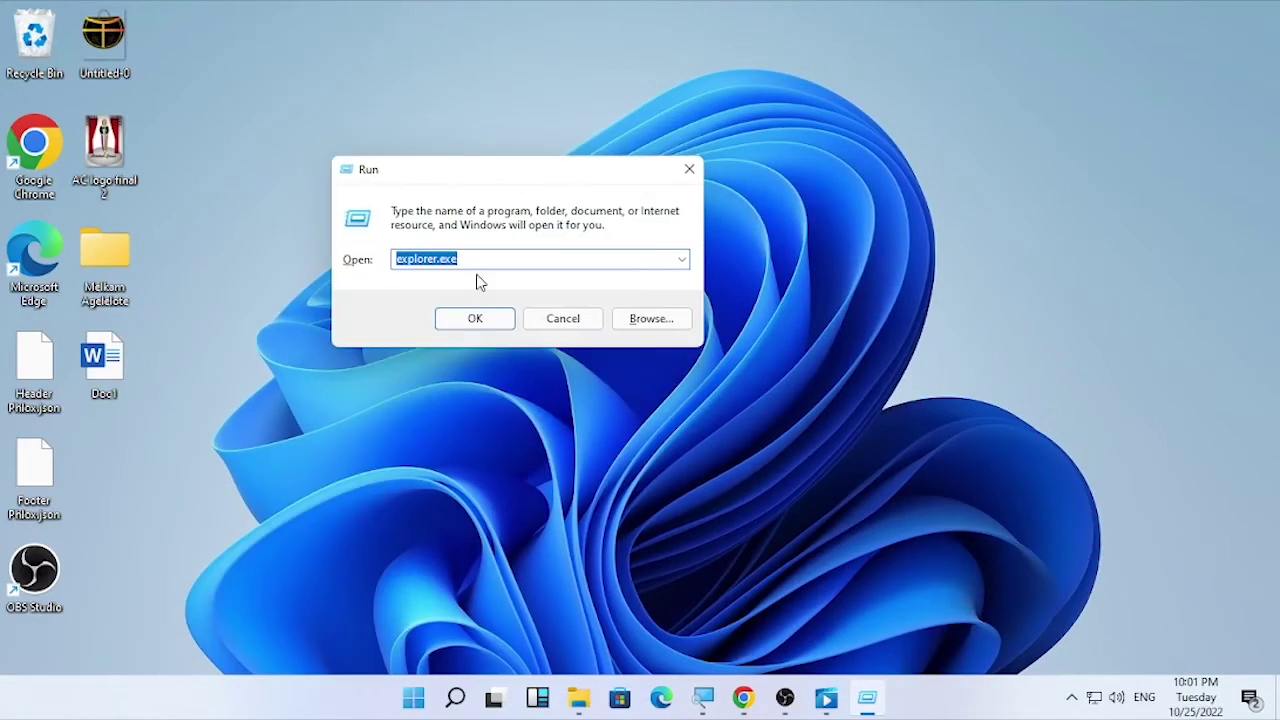
pyautogui.press('BackSpace')
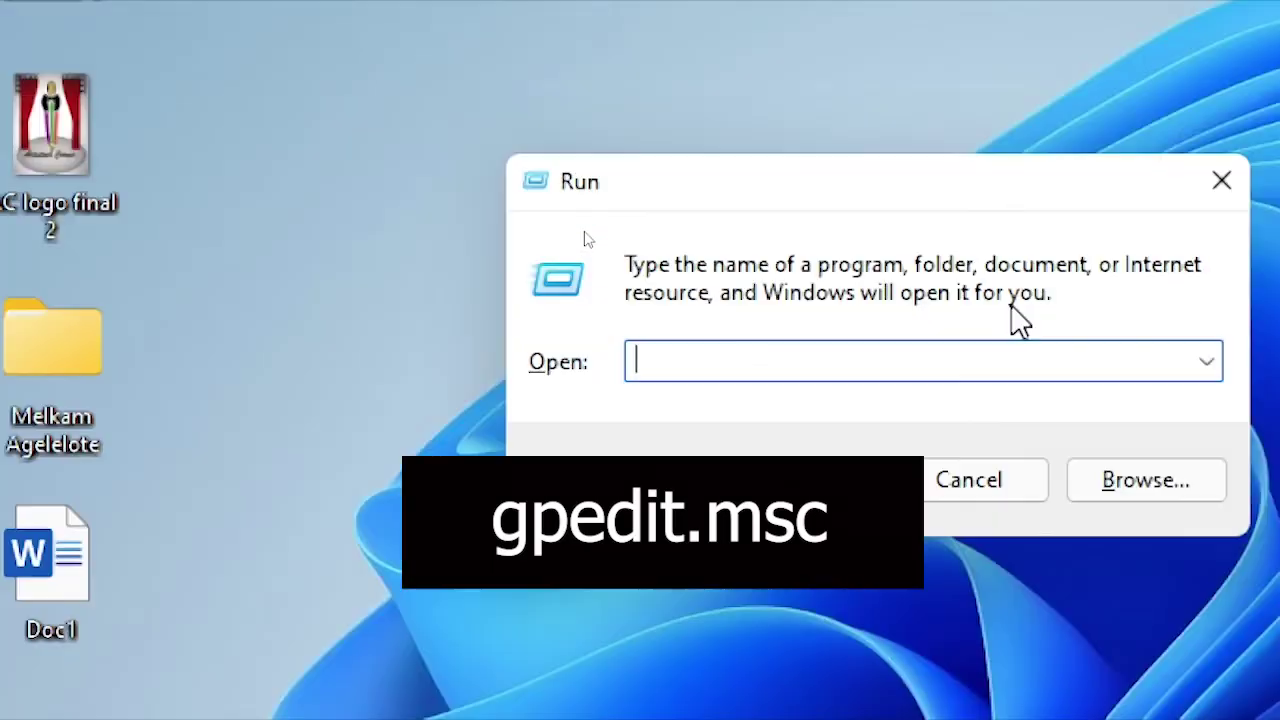
pyautogui.write('gpedi')
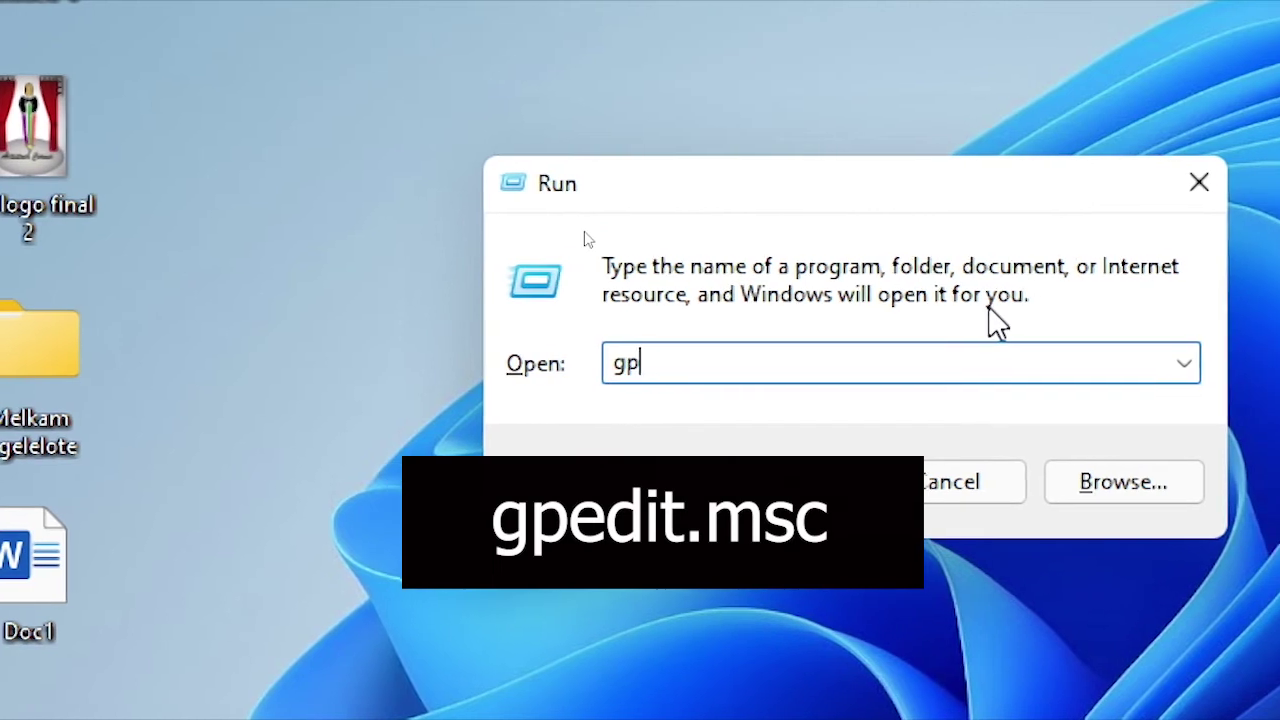
pyautogui.write('t.')
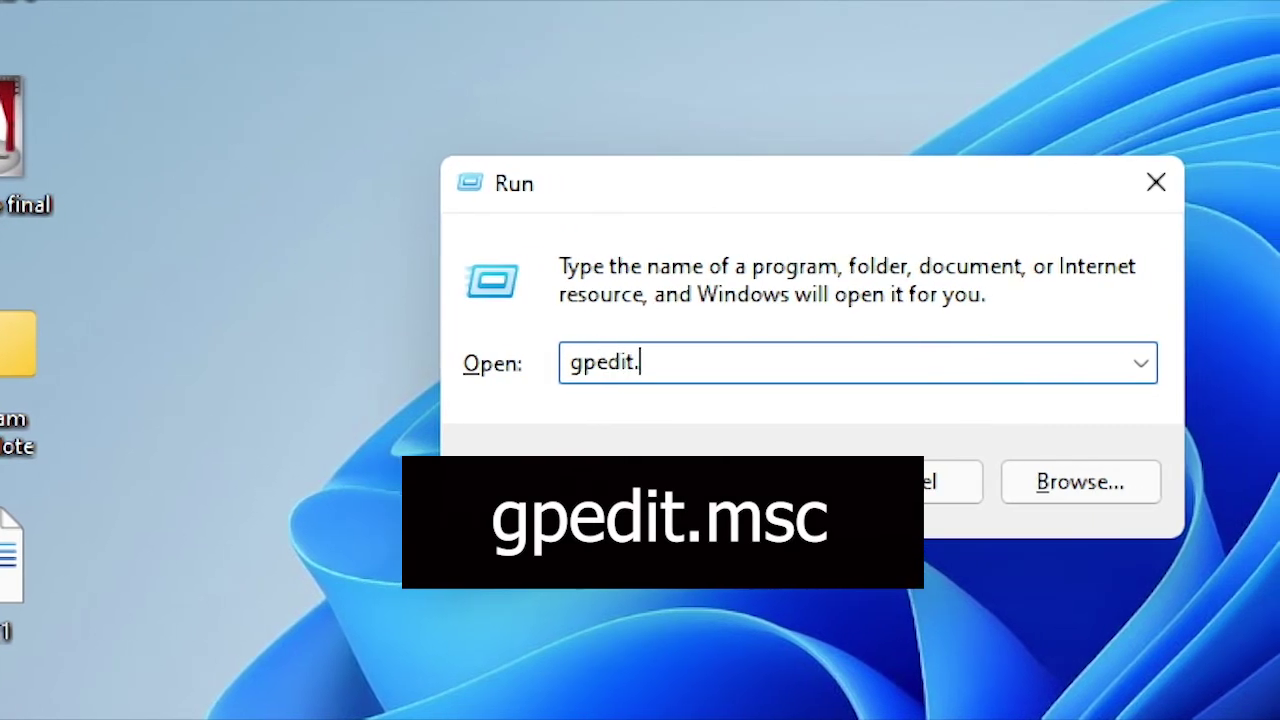
pyautogui.write('msc')
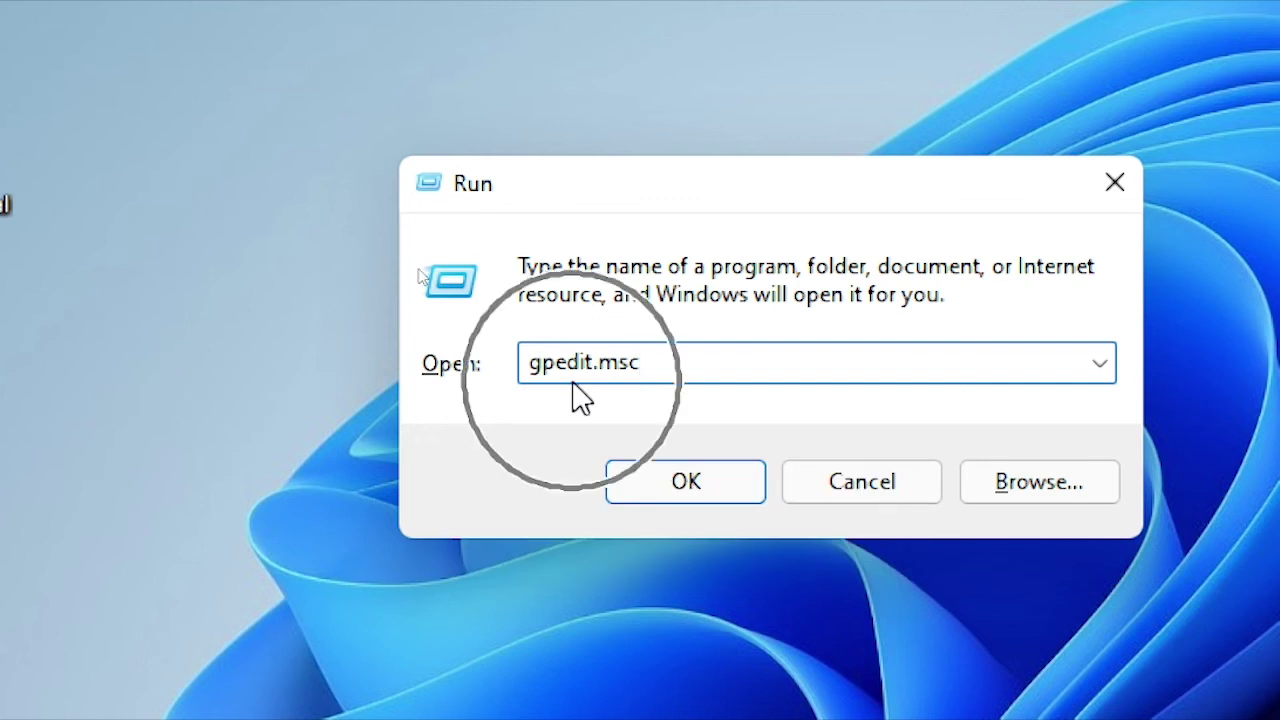
pyautogui.click(727, 495)
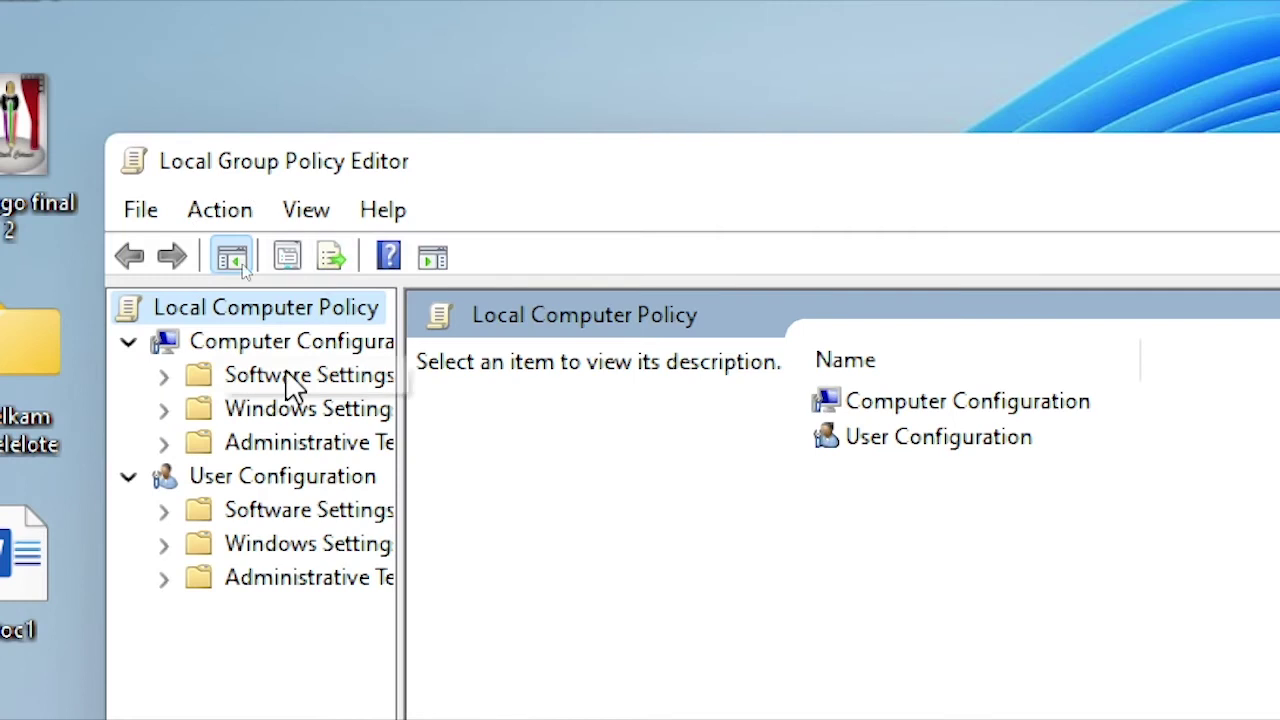
# - Widen the policy tree and open the Windows Update folder under Computer Configuration, Administrative Templates, Windows Components
pyautogui.moveTo(402, 340); pyautogui.dragTo(705, 345)
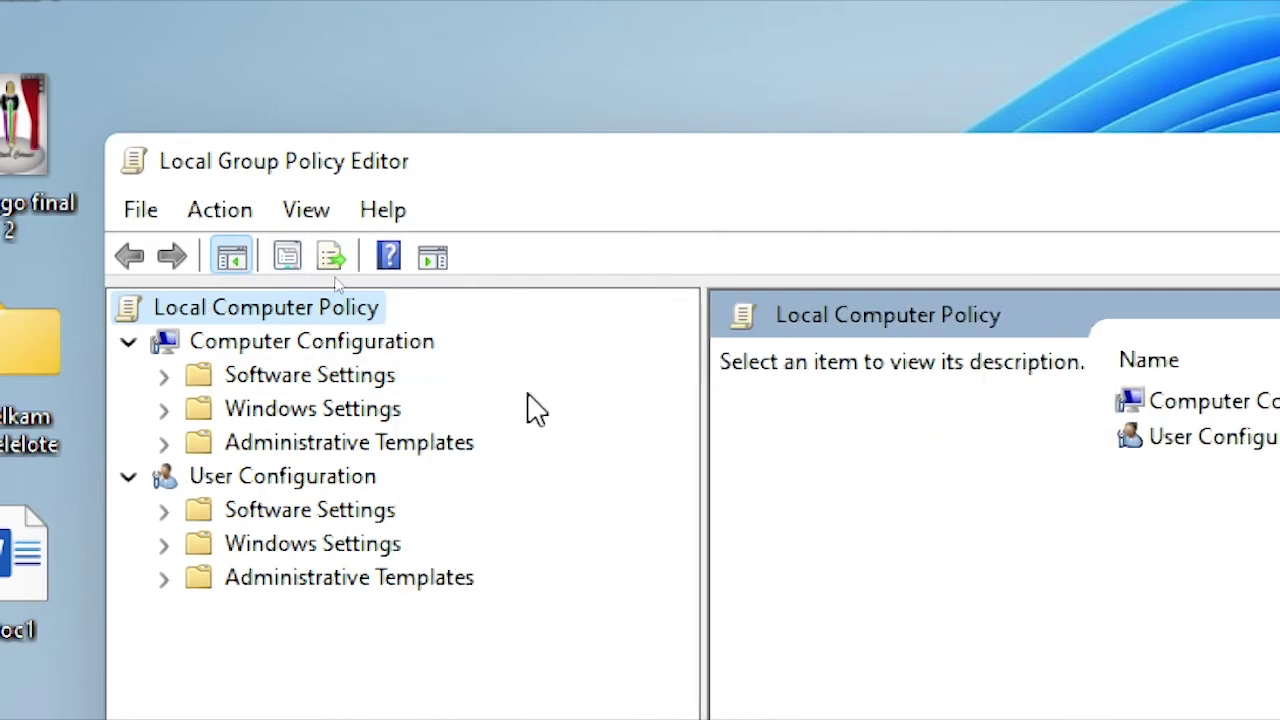
pyautogui.click(266, 340)
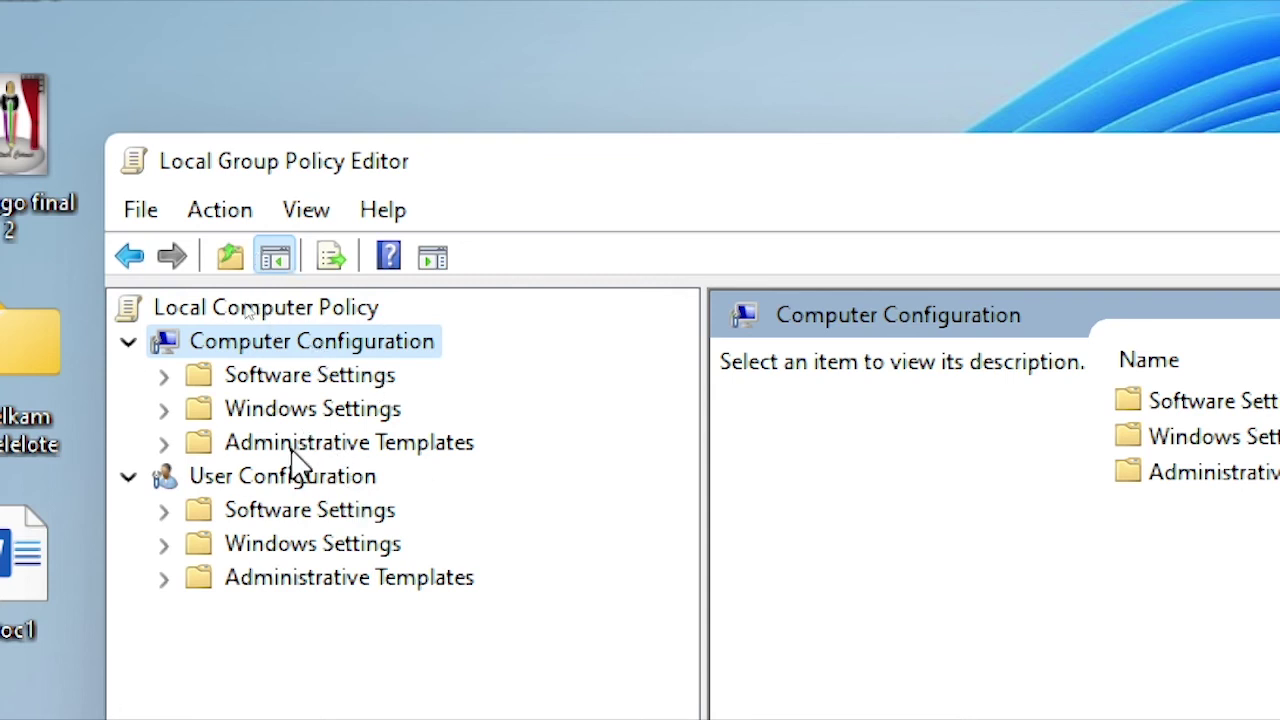
pyautogui.click(165, 442)
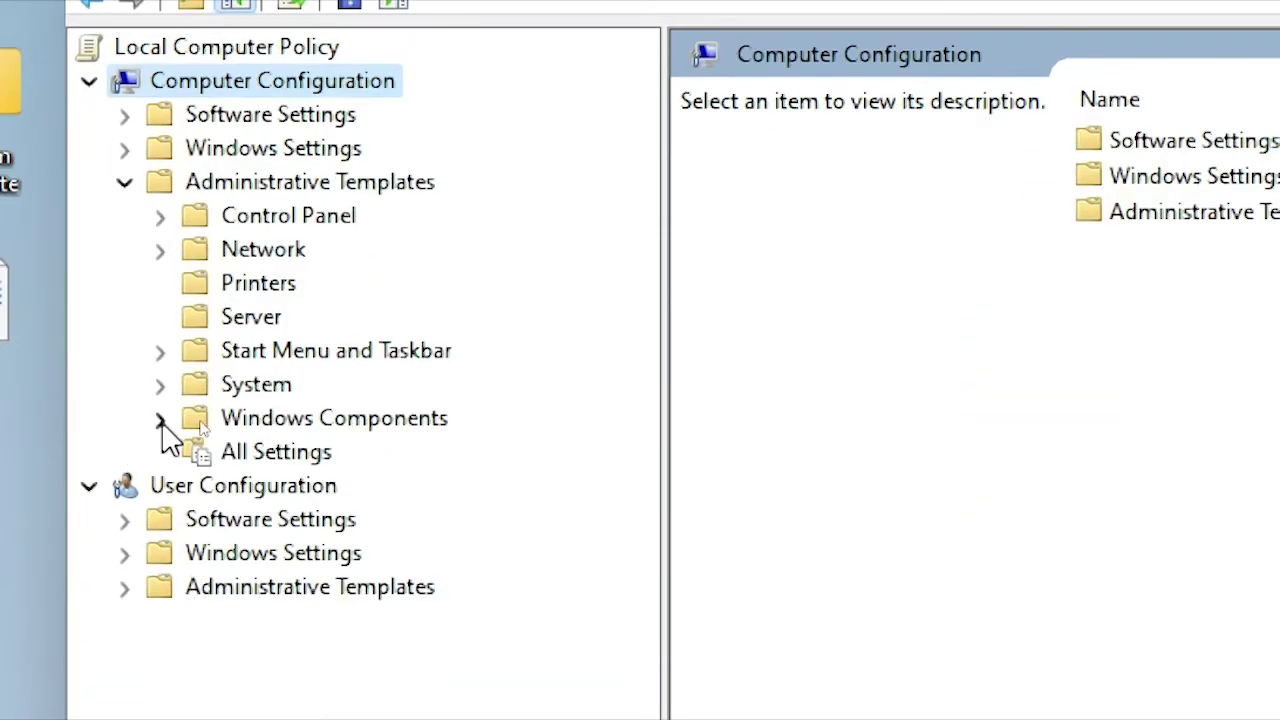
pyautogui.click(199, 420)
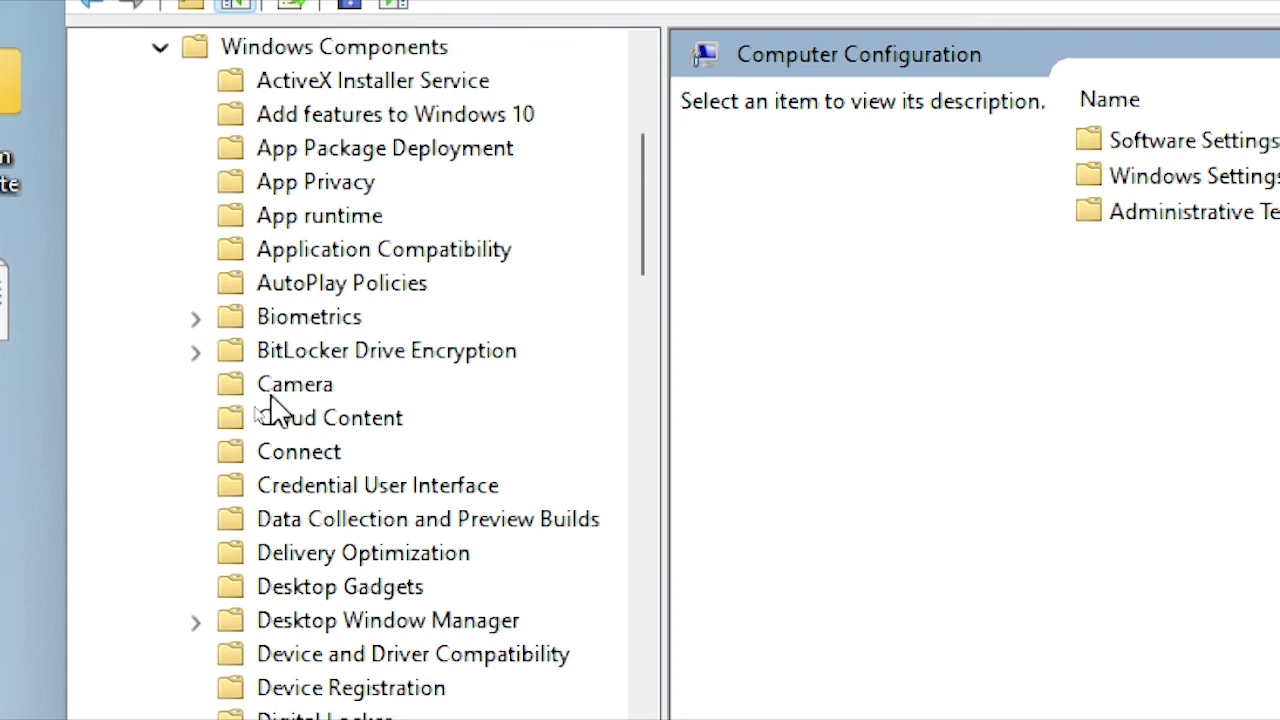
pyautogui.scroll(-20, 365, 370)
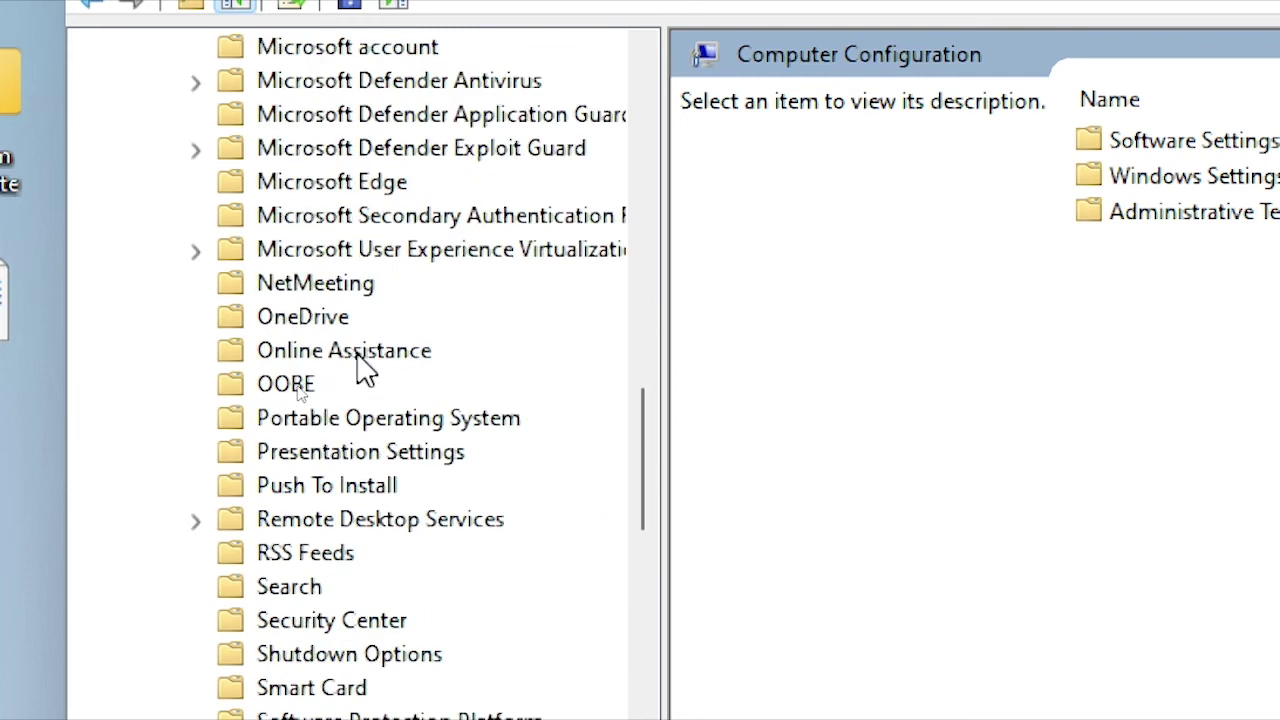
pyautogui.scroll(-1, 365, 370)
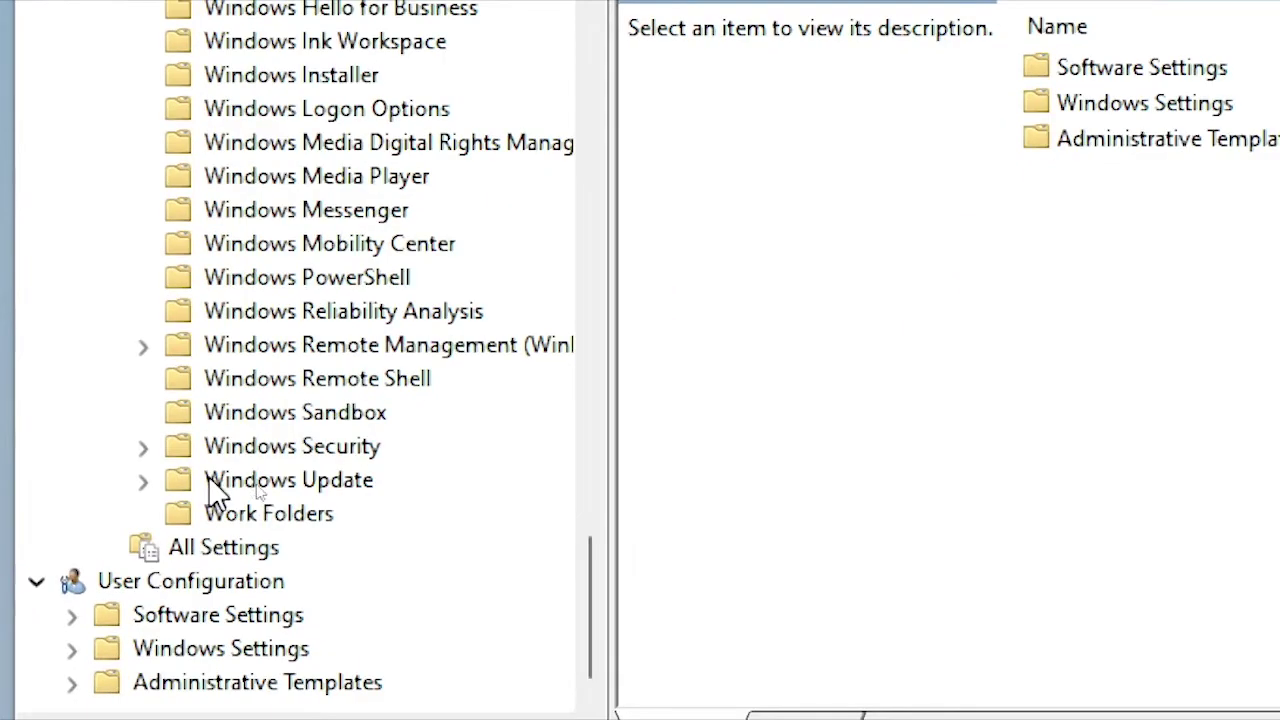
pyautogui.doubleClick(263, 483)
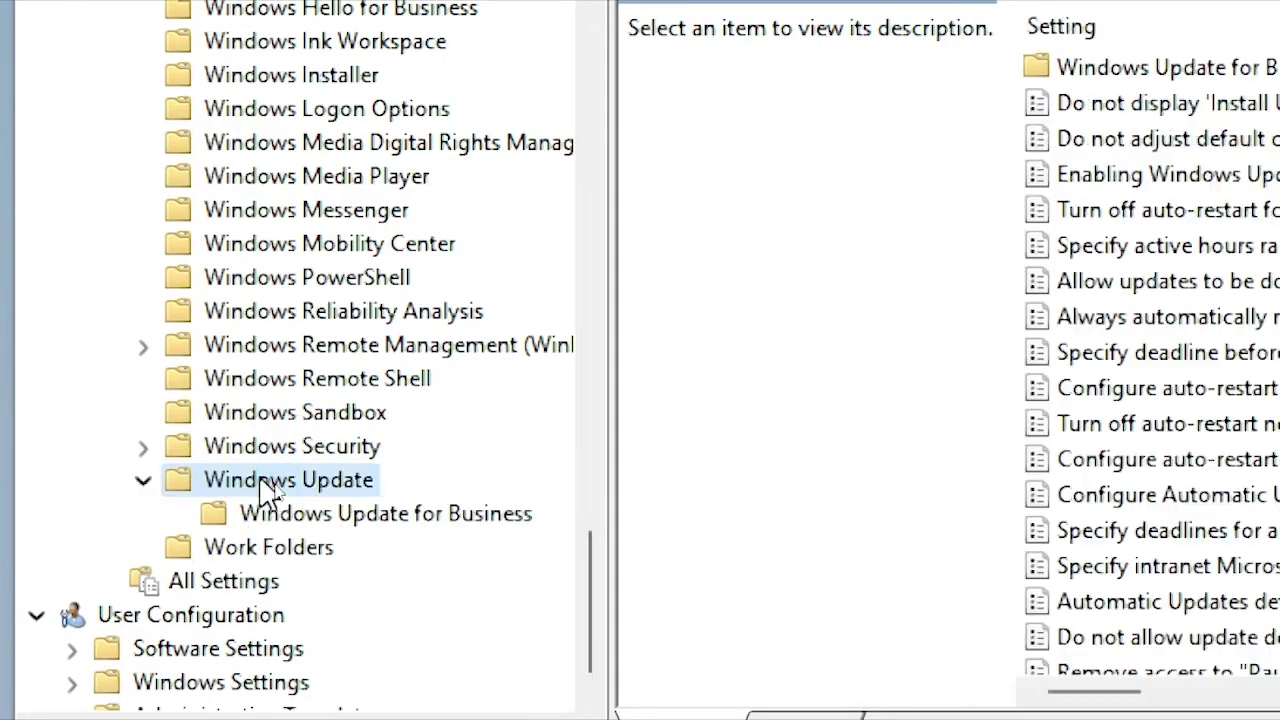
# - Open the Windows Update policy "No auto-restart with logged on users for scheduled automatic updates installations" for editing
pyautogui.scroll(-1, 640, 340)
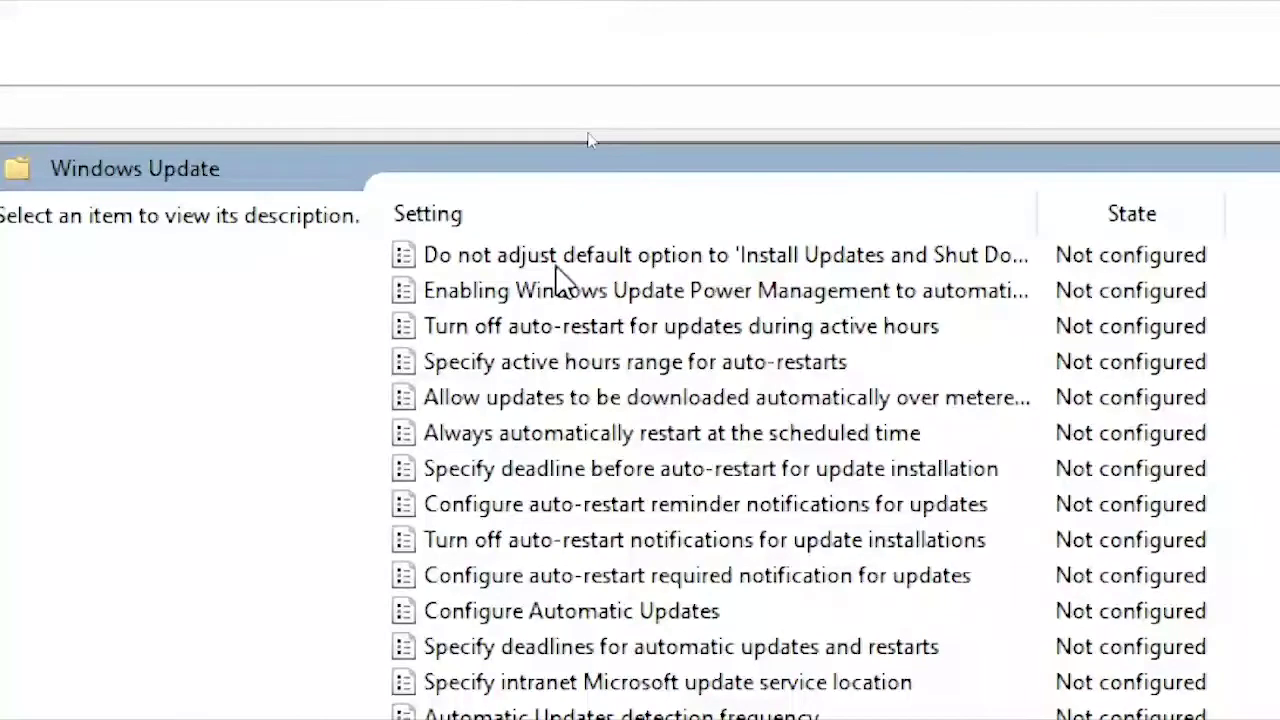
pyautogui.scroll(-2, 605, 250)
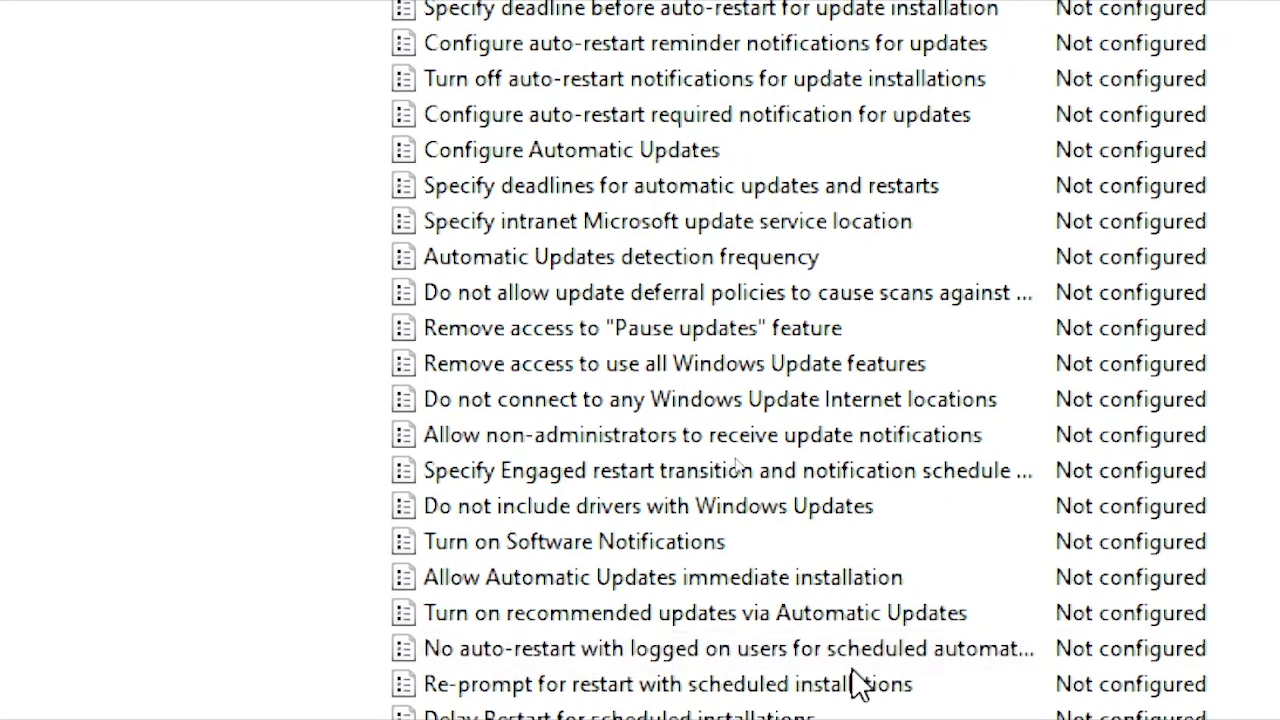
pyautogui.click(927, 655)
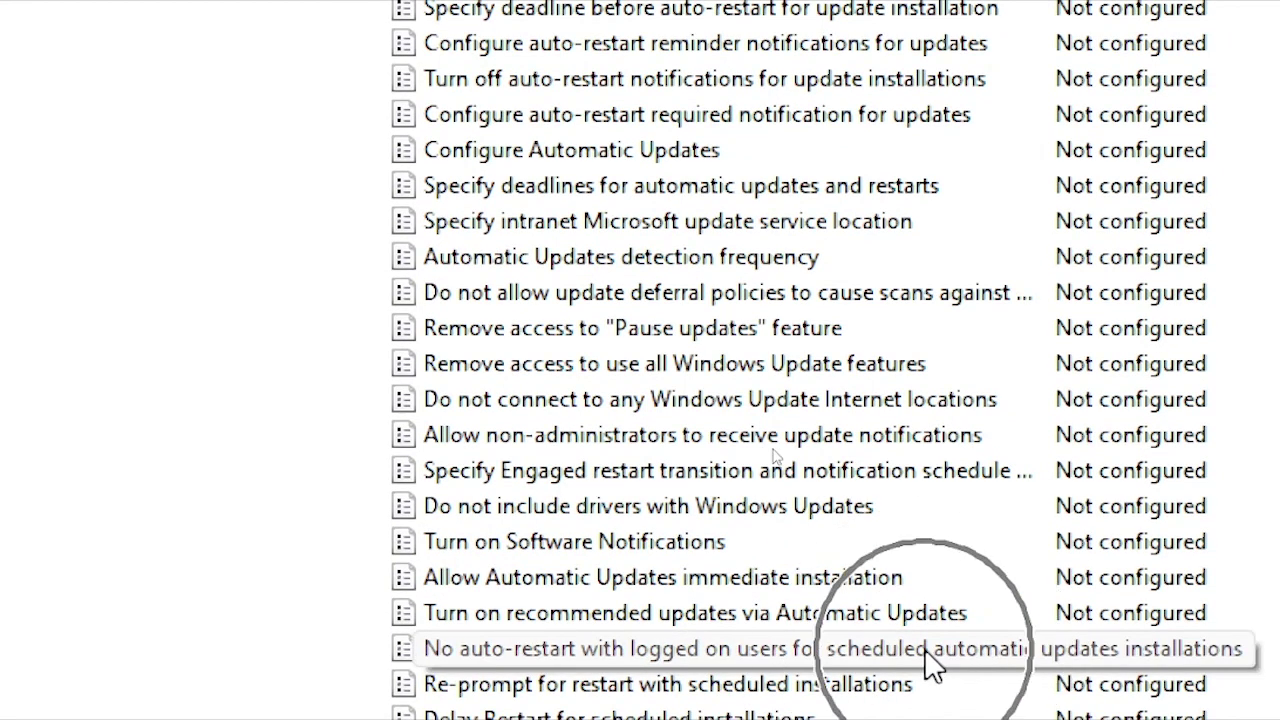
pyautogui.click(452, 648)
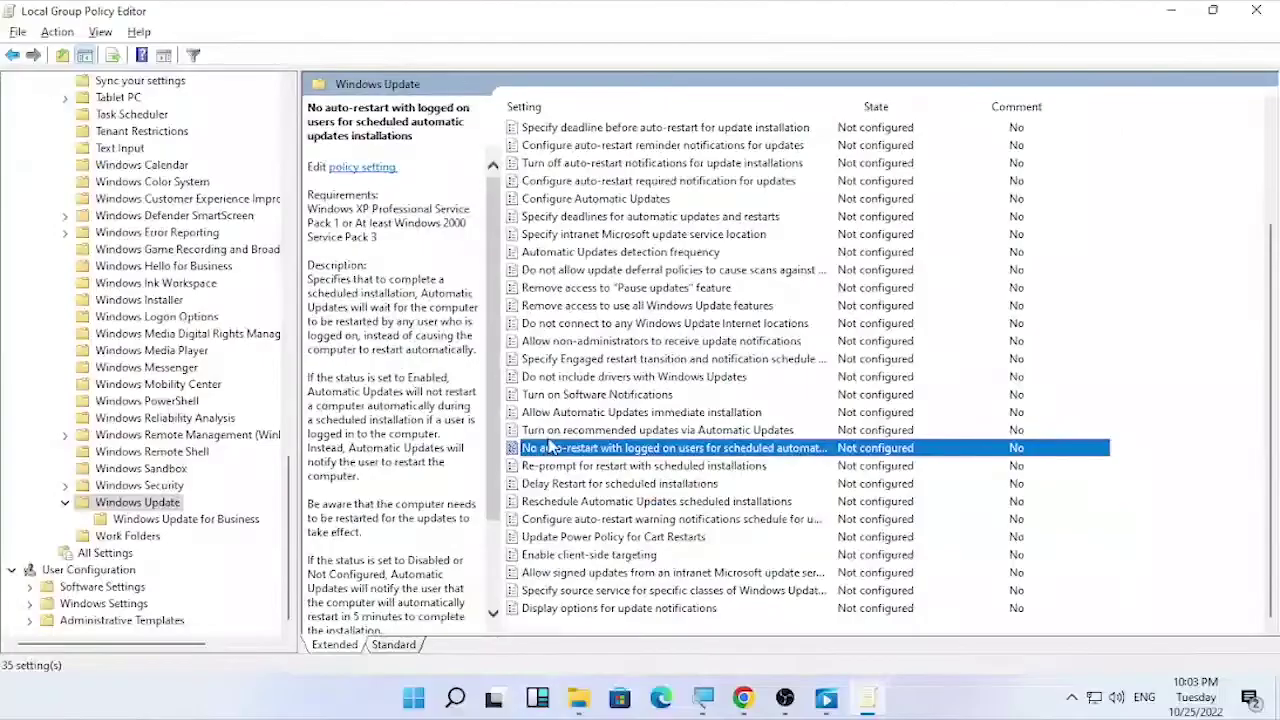
pyautogui.doubleClick(578, 449)
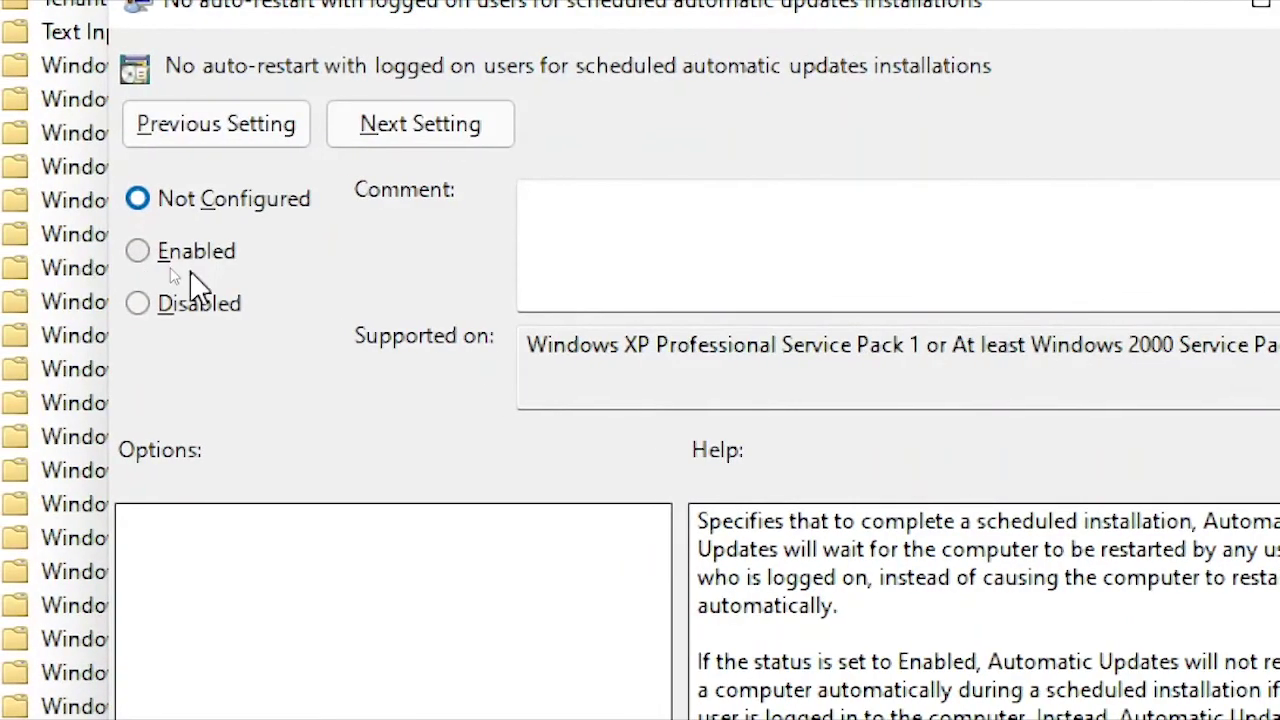
# - Set the no auto-restart policy to Enabled, apply and confirm it, and close the Local Group Policy Editor
pyautogui.click(190, 262)
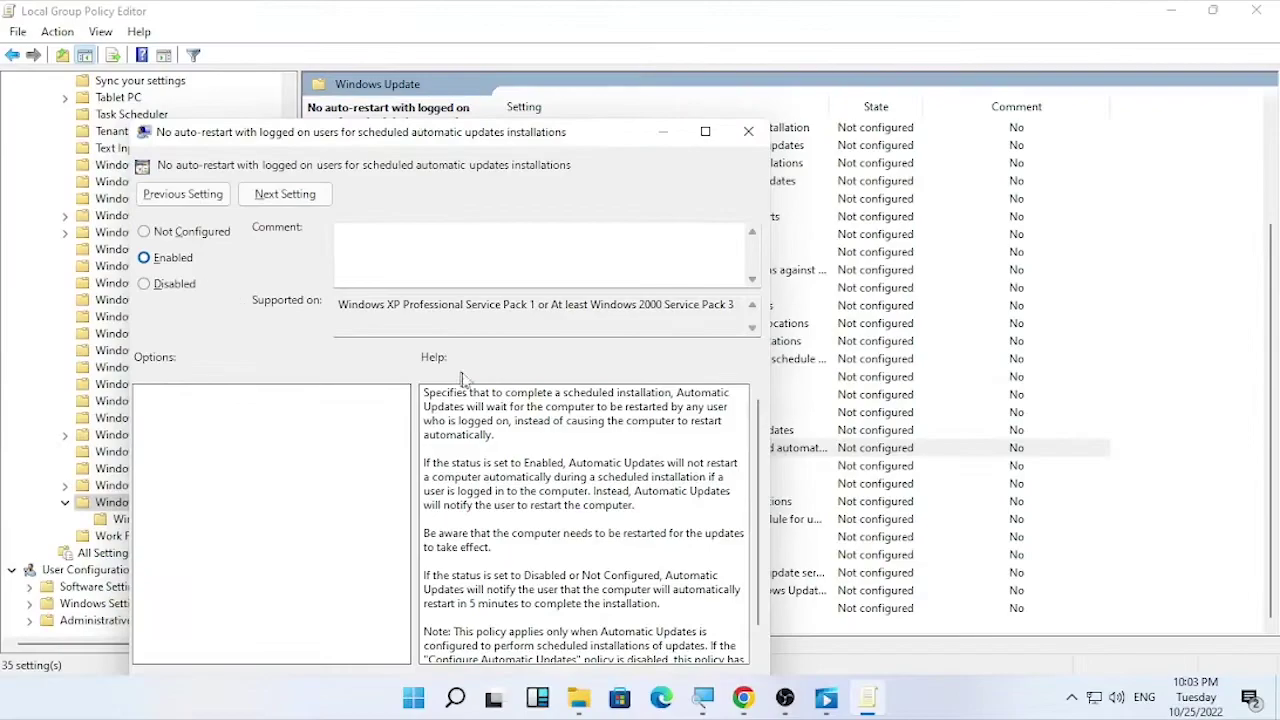
pyautogui.moveTo(566, 140); pyautogui.dragTo(600, 2)
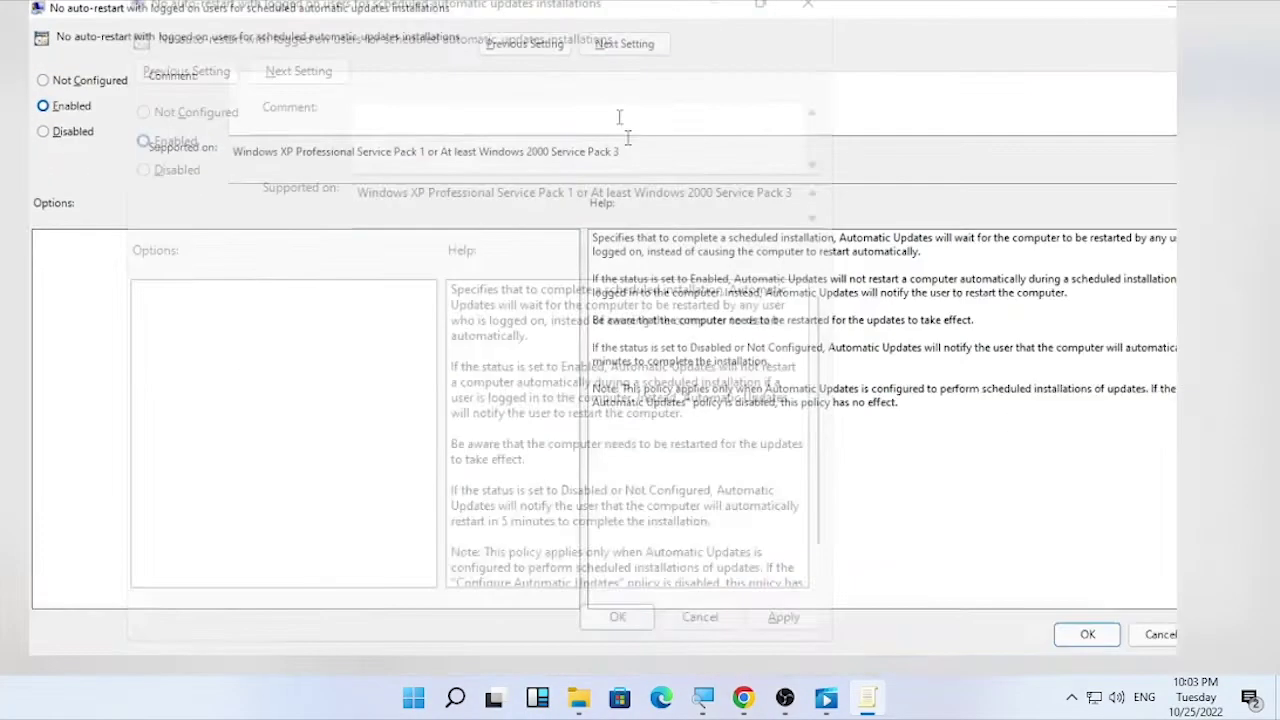
pyautogui.click(1236, 653)
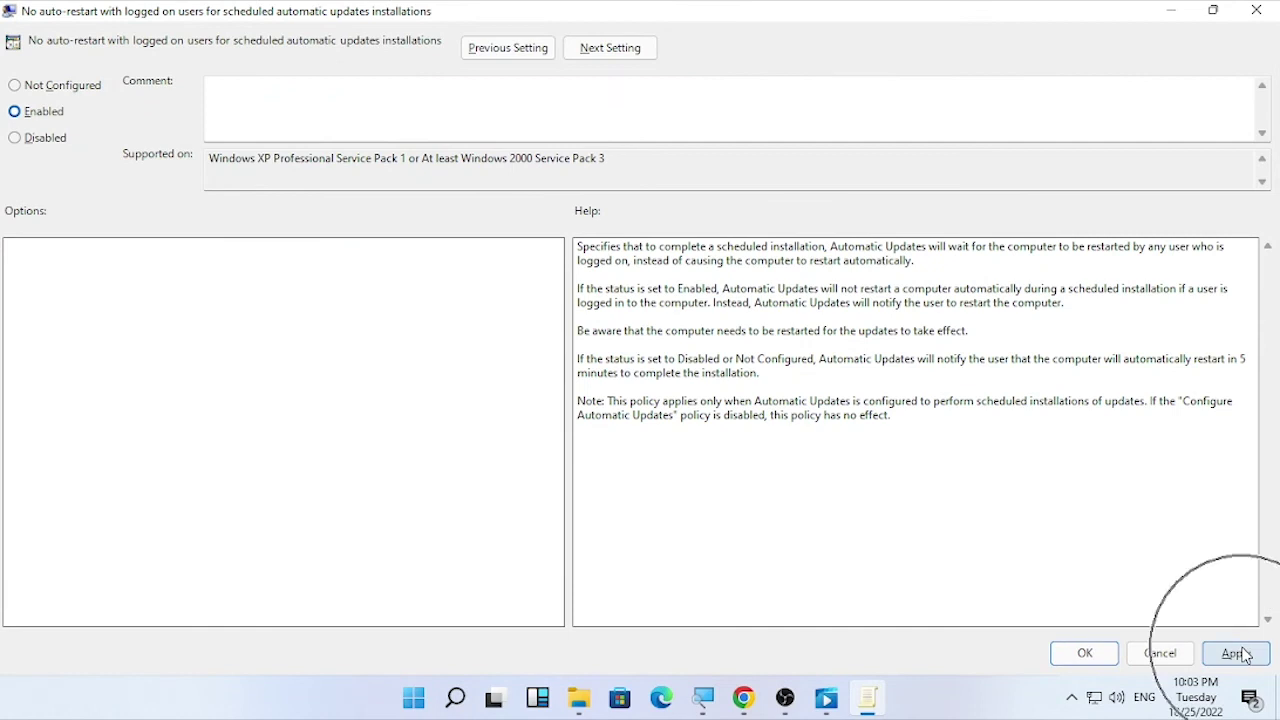
pyautogui.click(1088, 654)
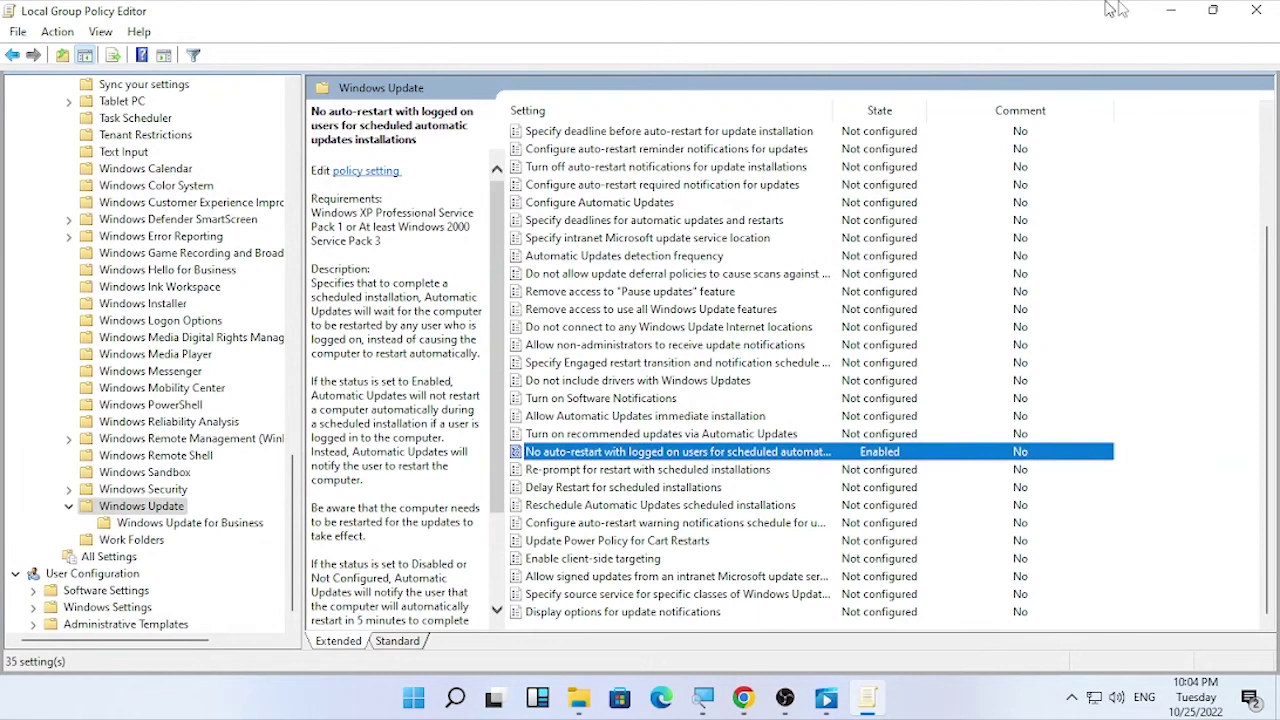
pyautogui.click(1258, 10)
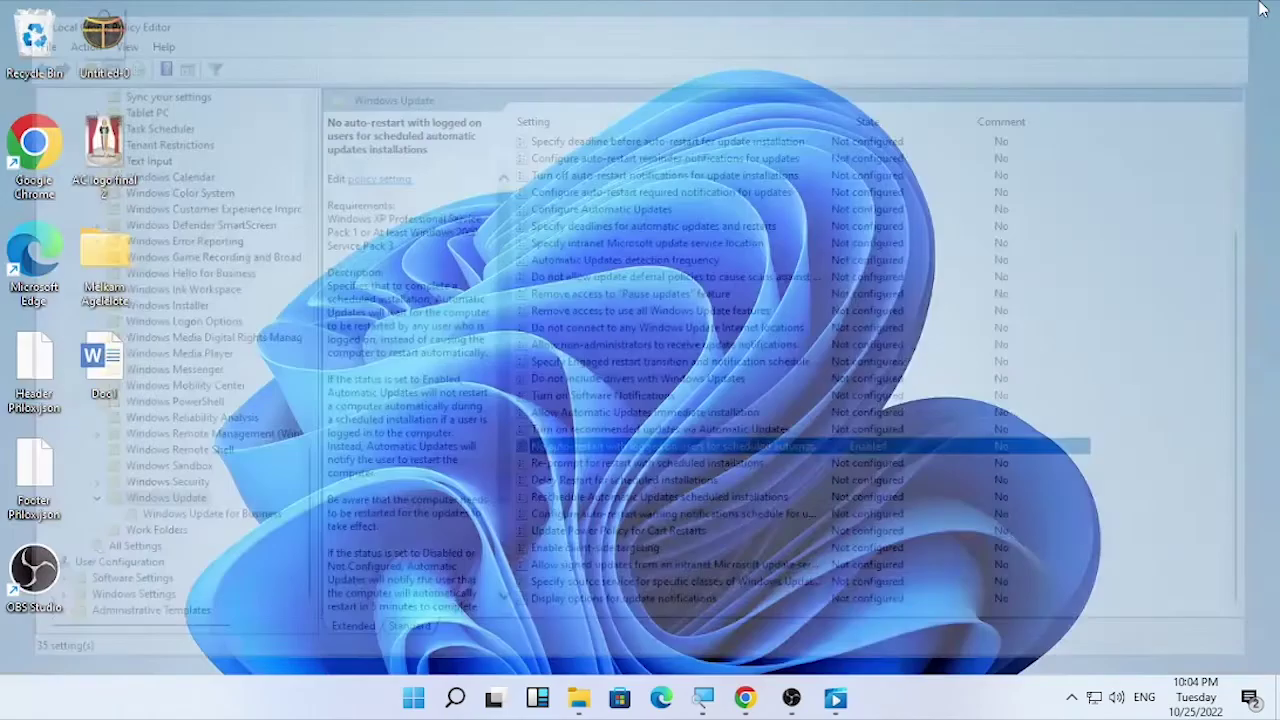
pyautogui.rightClick(434, 697)
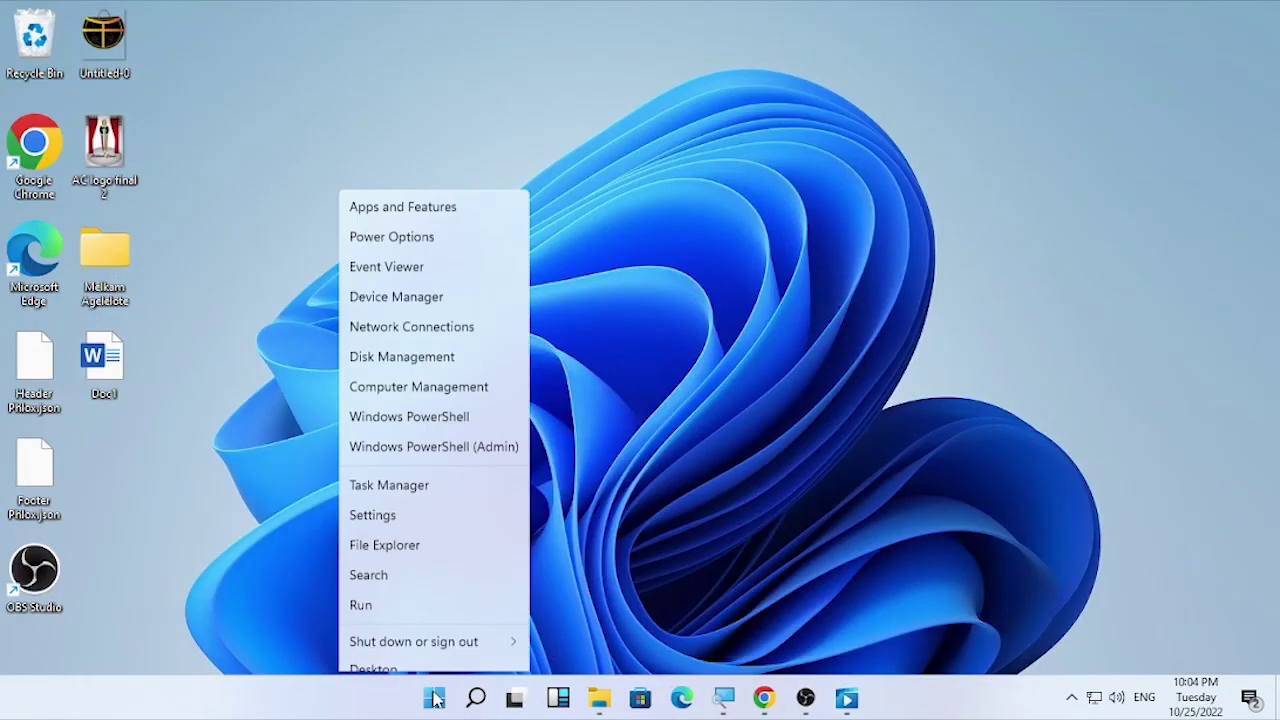
pyautogui.moveTo(463, 636)
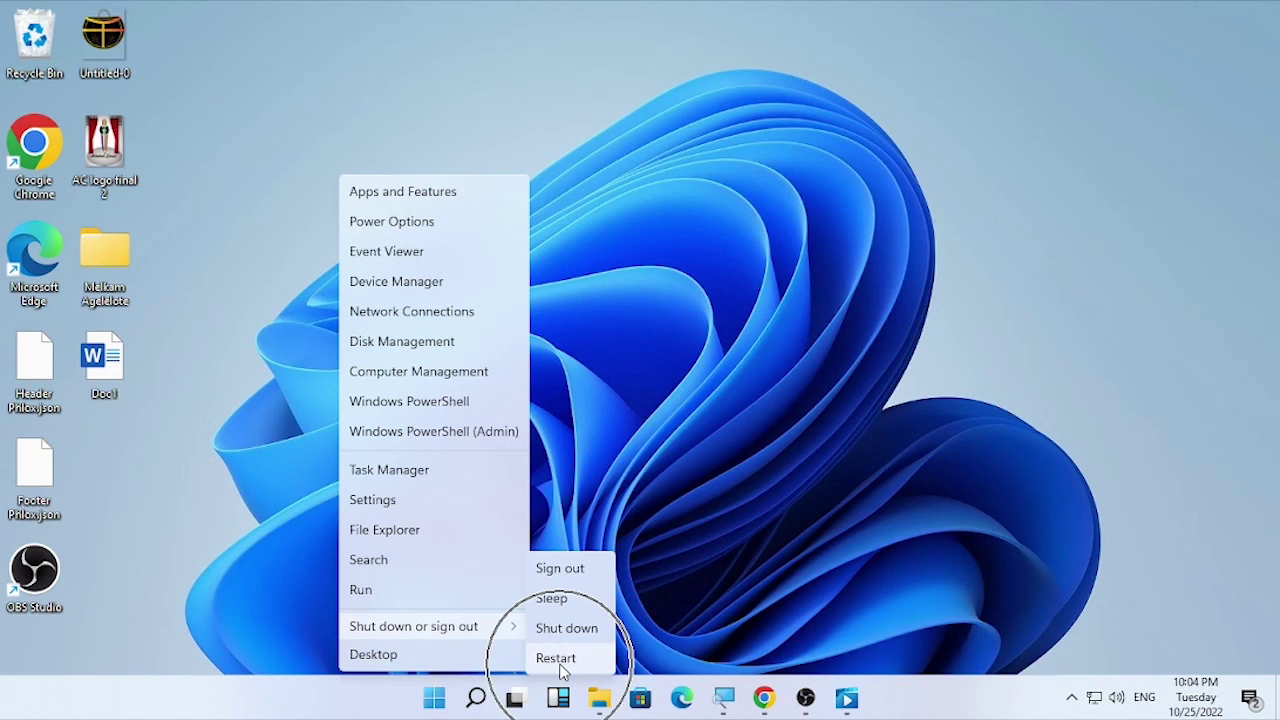
pyautogui.click(697, 622)
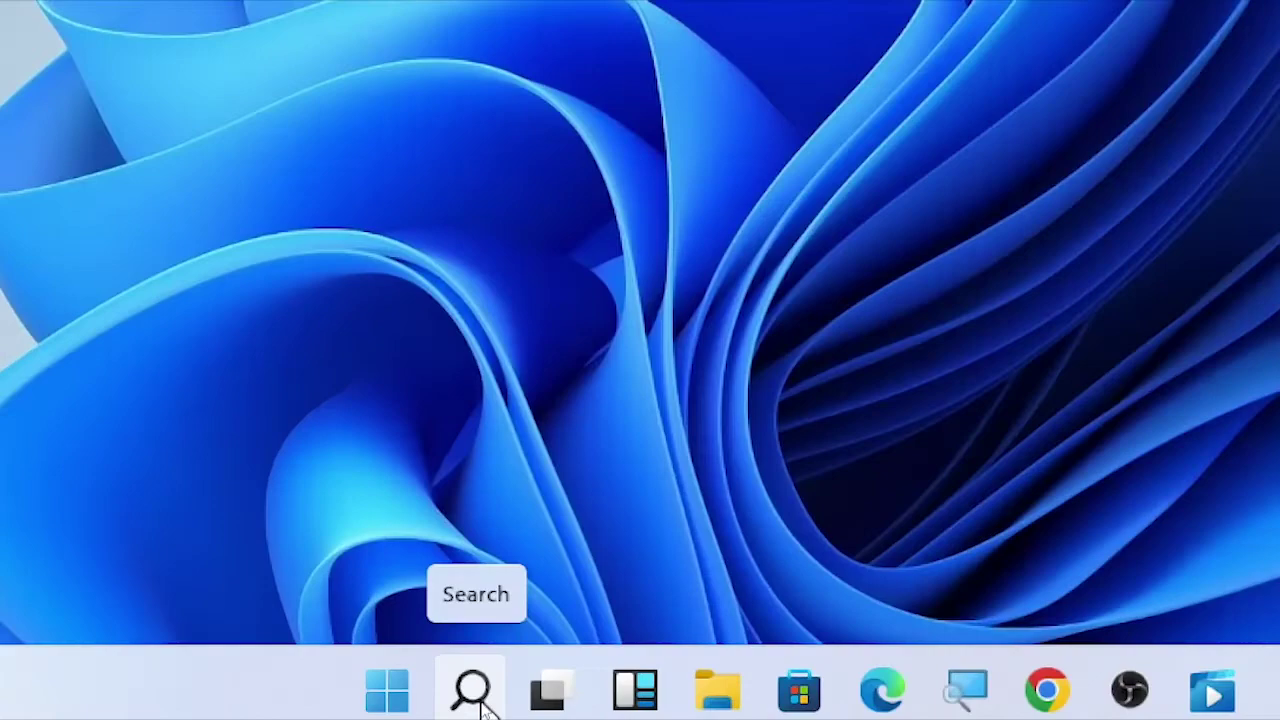
# - Search Windows for services and open the Services app in a maximized window
pyautogui.click(478, 700)
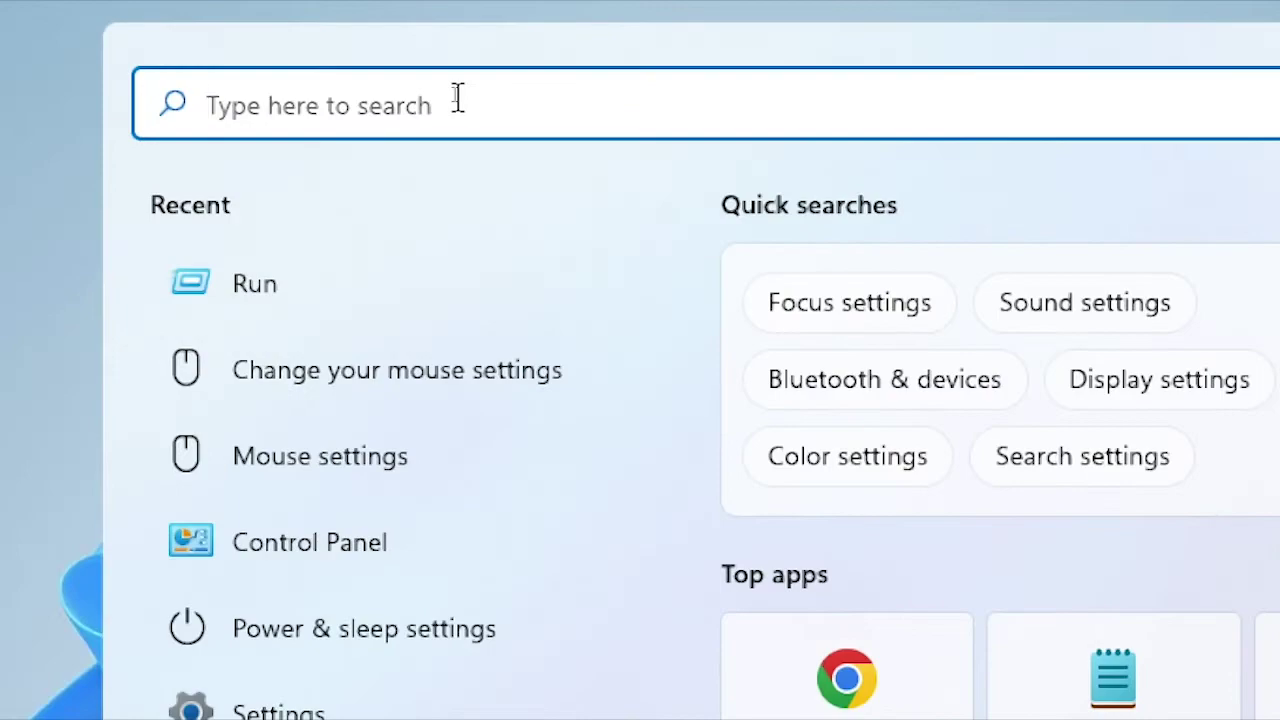
pyautogui.write('servi')
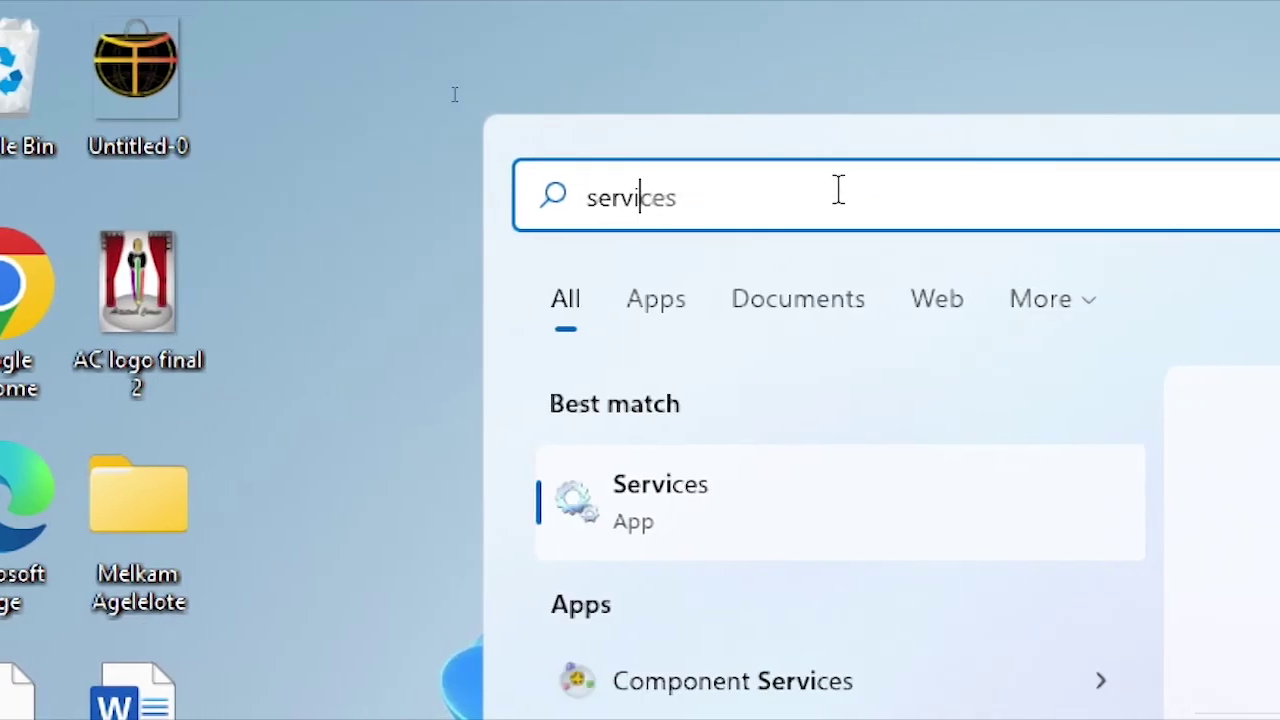
pyautogui.write('ces')
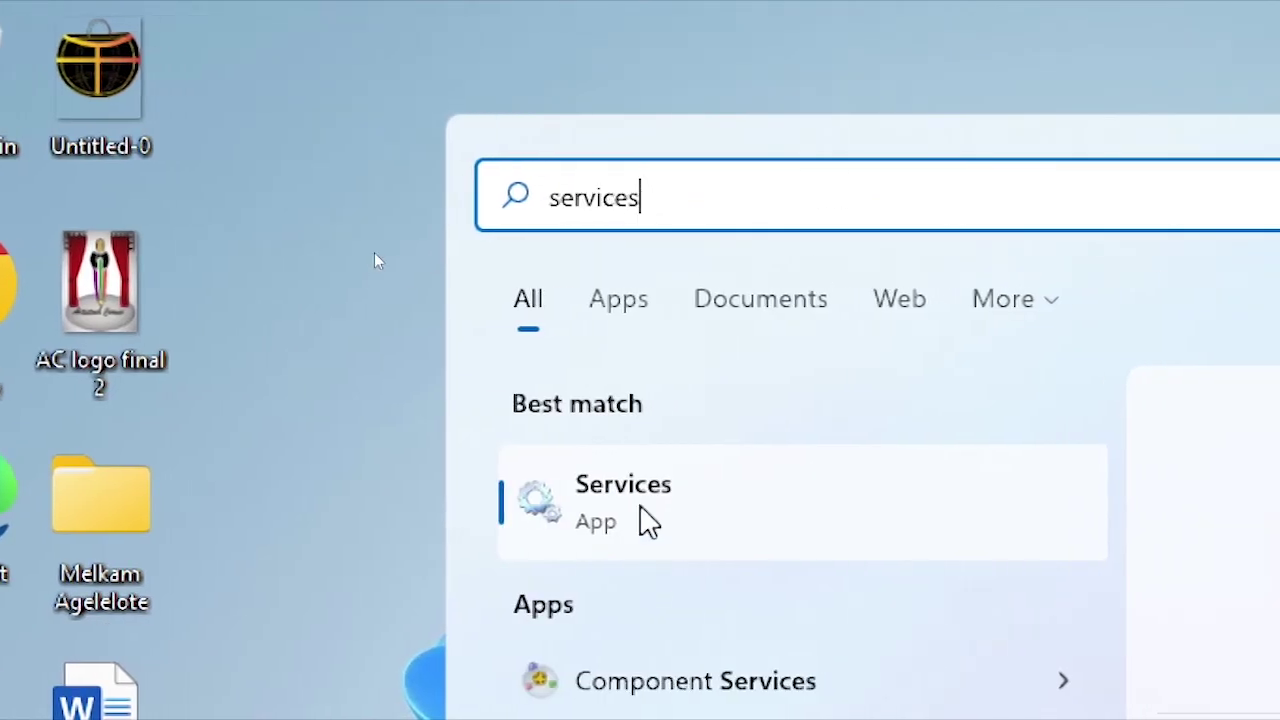
pyautogui.click(650, 521)
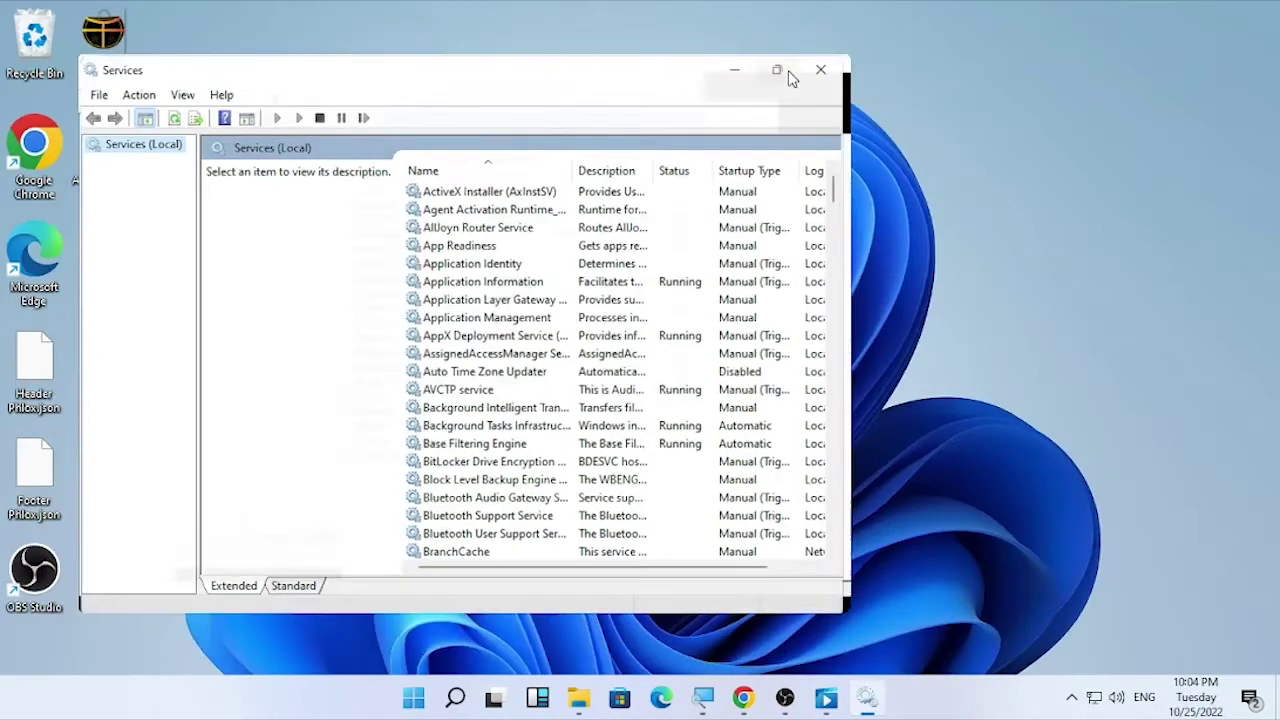
pyautogui.click(790, 74)
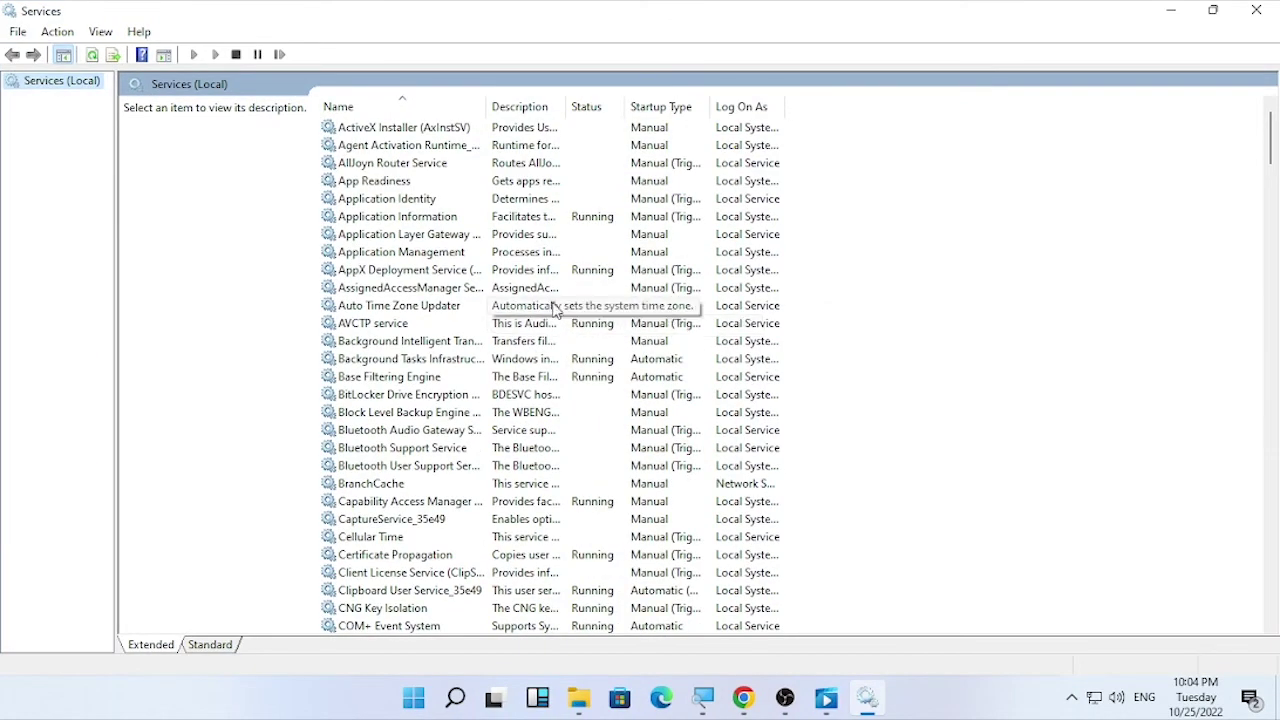
# - Find the Windows License Manager Service in the services list and open its properties
pyautogui.scroll(-20, 553, 308)
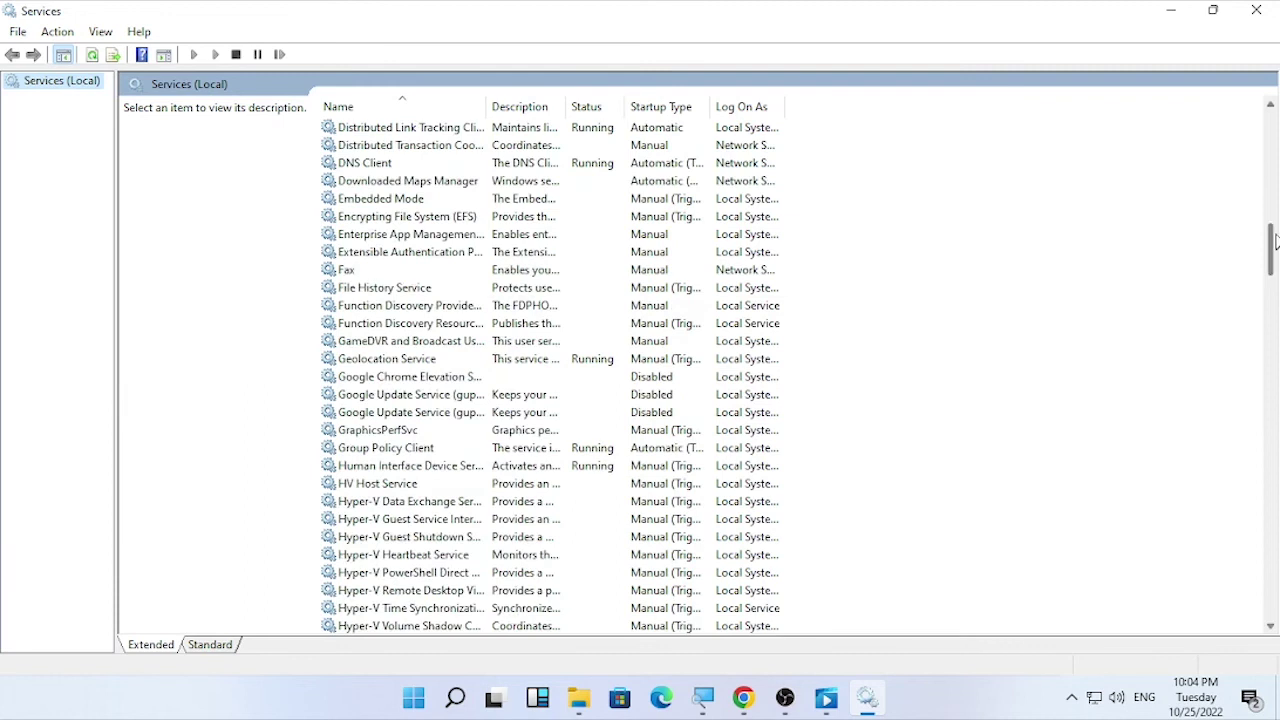
pyautogui.moveTo(1274, 240); pyautogui.dragTo(1276, 560)
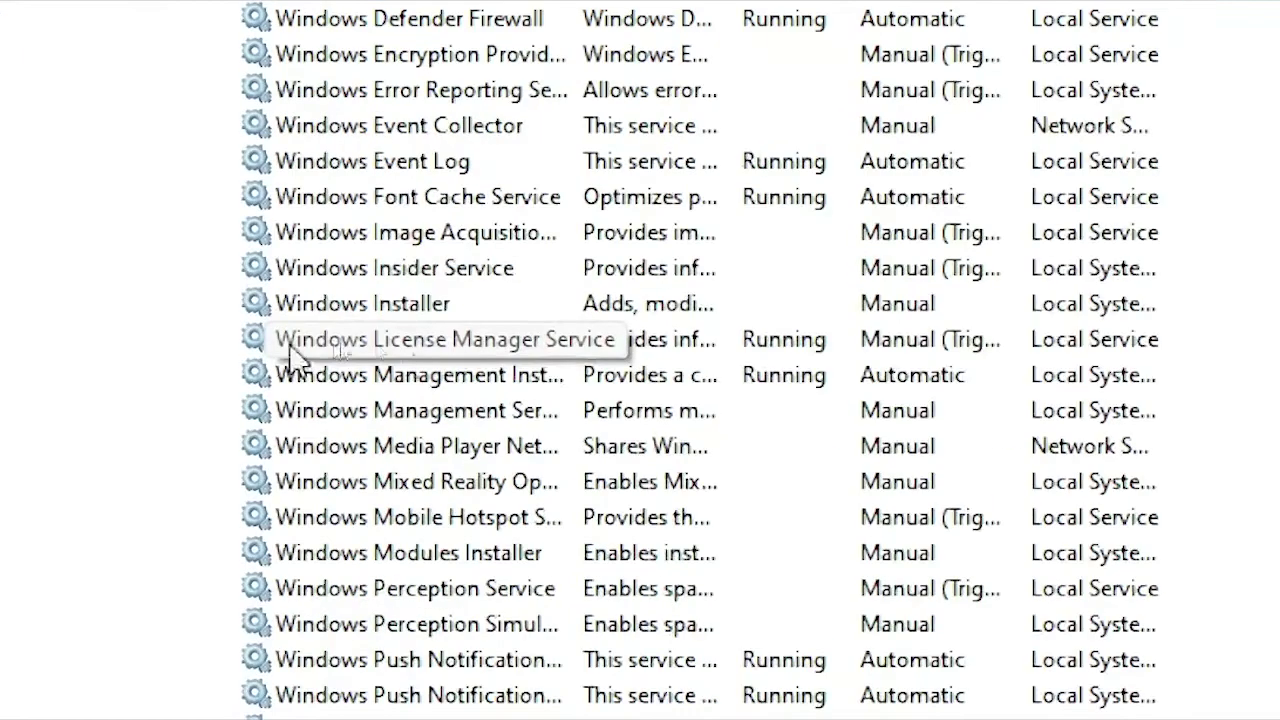
pyautogui.click(495, 343)
pyautogui.rightClick(500, 350)
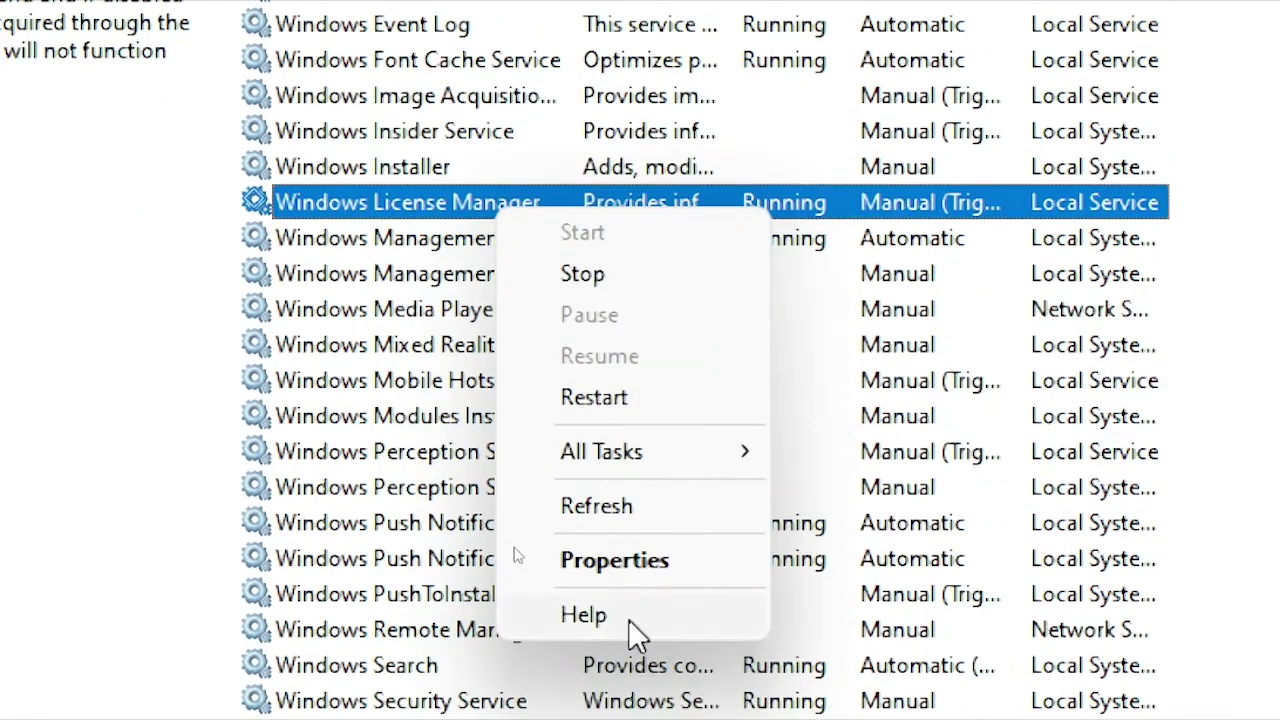
pyautogui.click(628, 568)
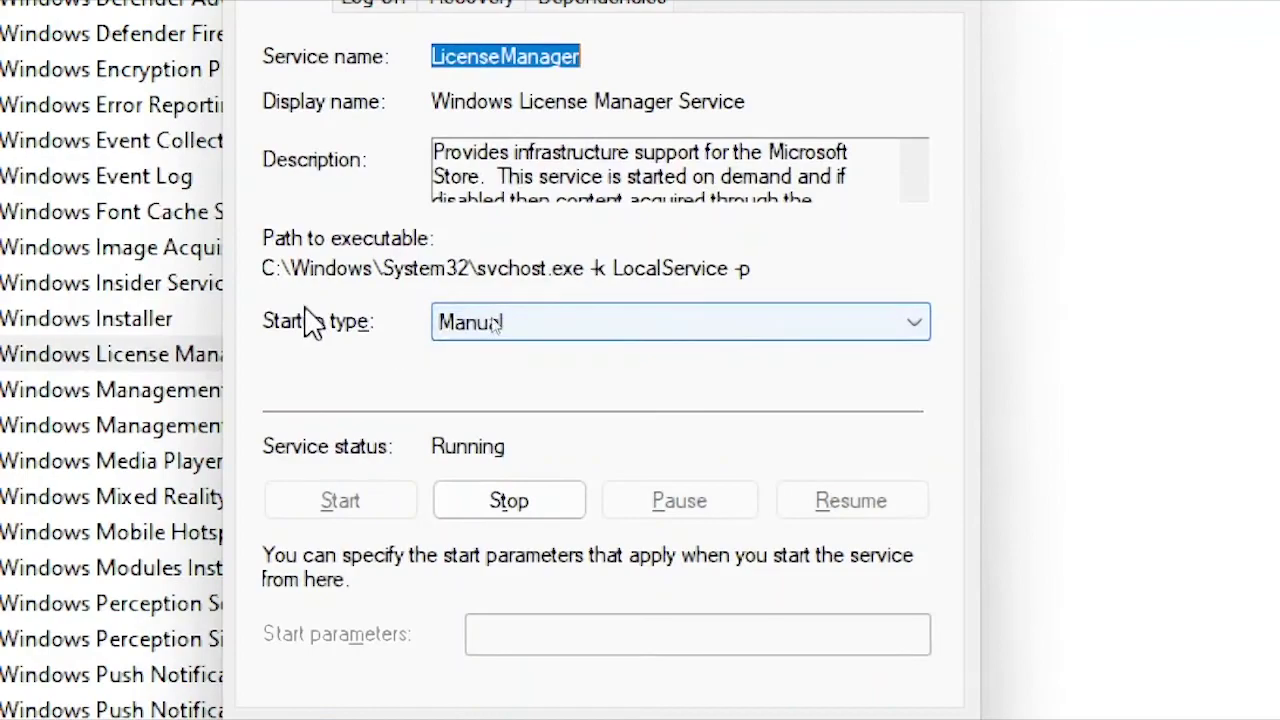
# - Set the Windows License Manager Service's startup type to Disabled, apply and confirm it, and close the Services window
pyautogui.click(618, 325)
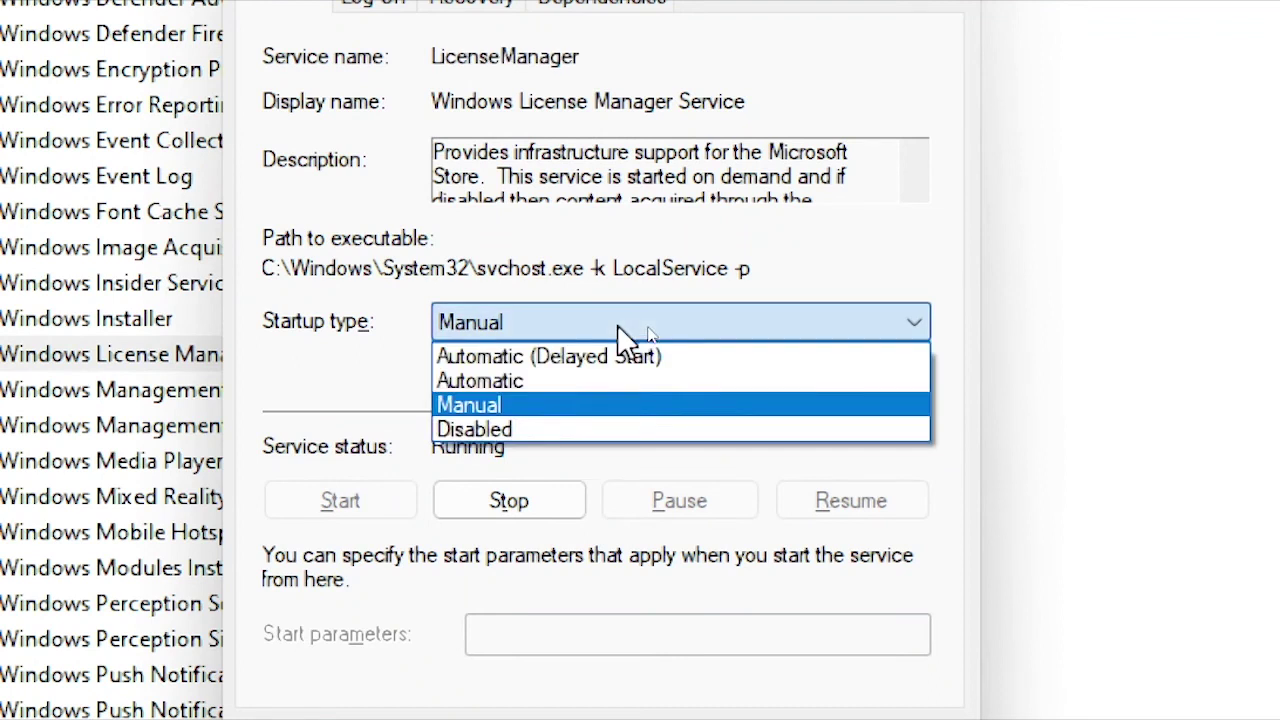
pyautogui.click(572, 429)
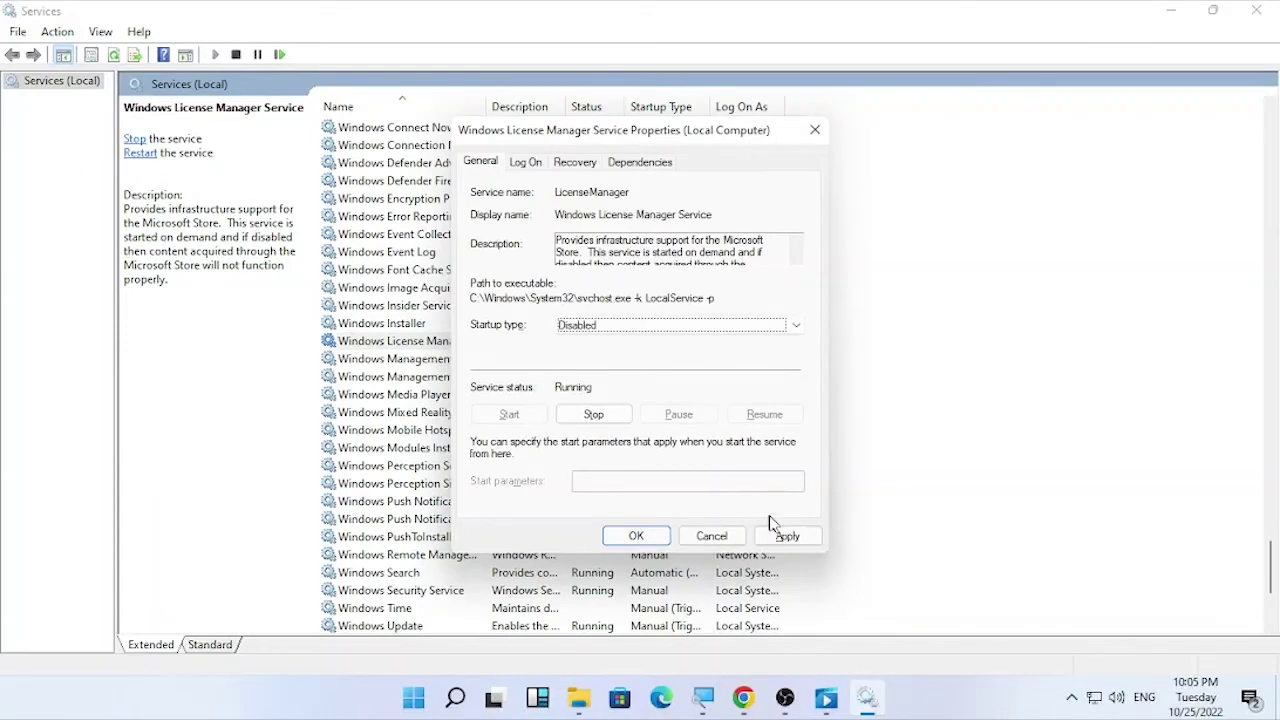
pyautogui.click(786, 535)
pyautogui.click(646, 534)
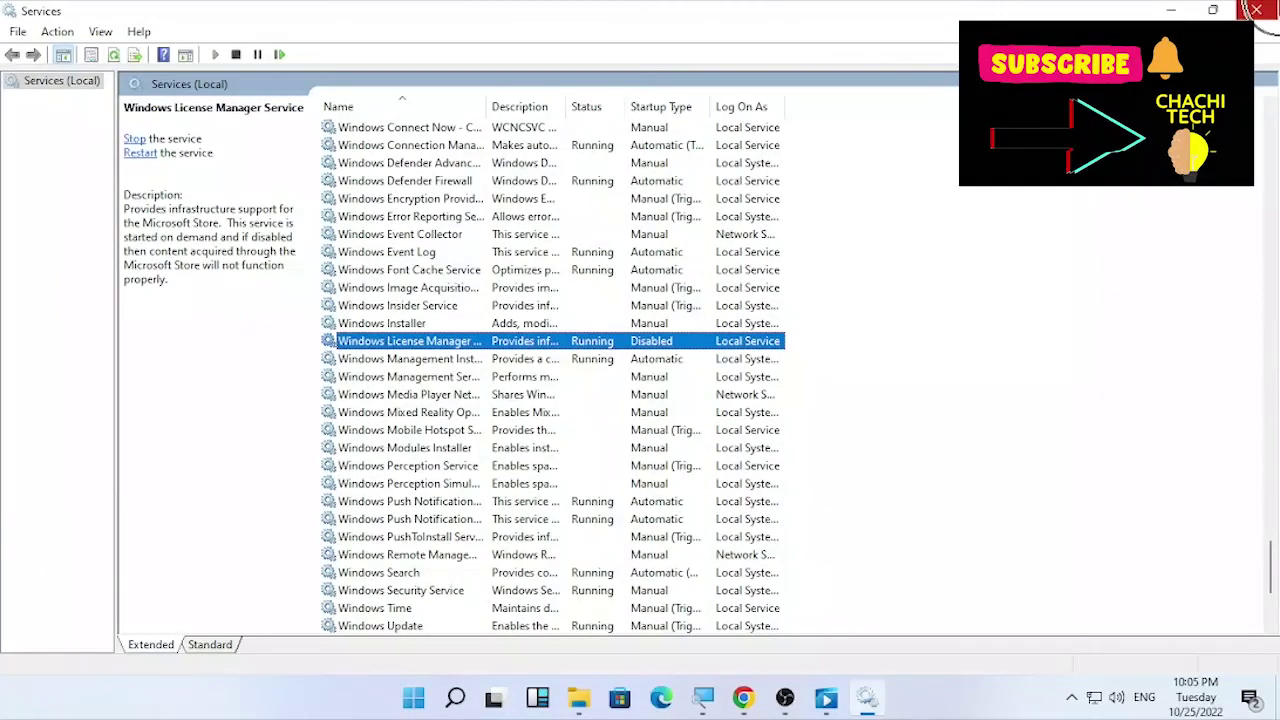
pyautogui.click(1256, 10)
# - Show the system's shut down or sign out options, including Restart, and dismiss them without choosing one
pyautogui.rightClick(434, 697)
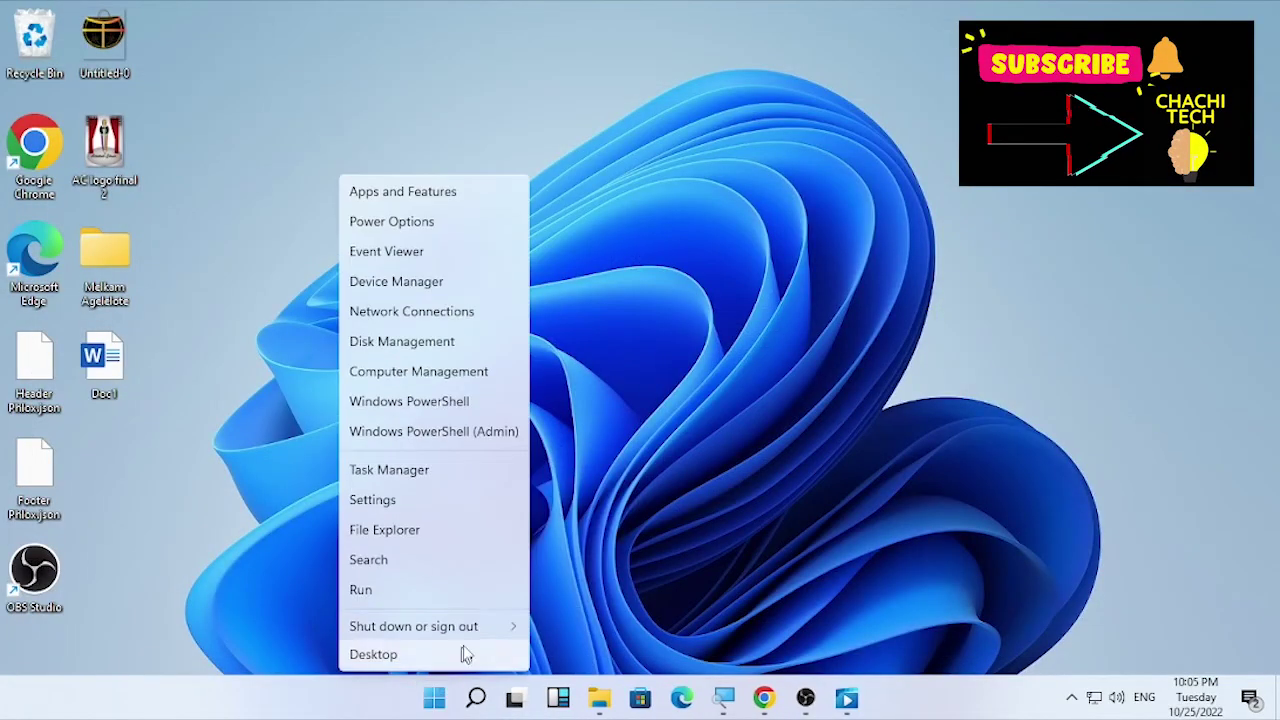
pyautogui.moveTo(478, 628)
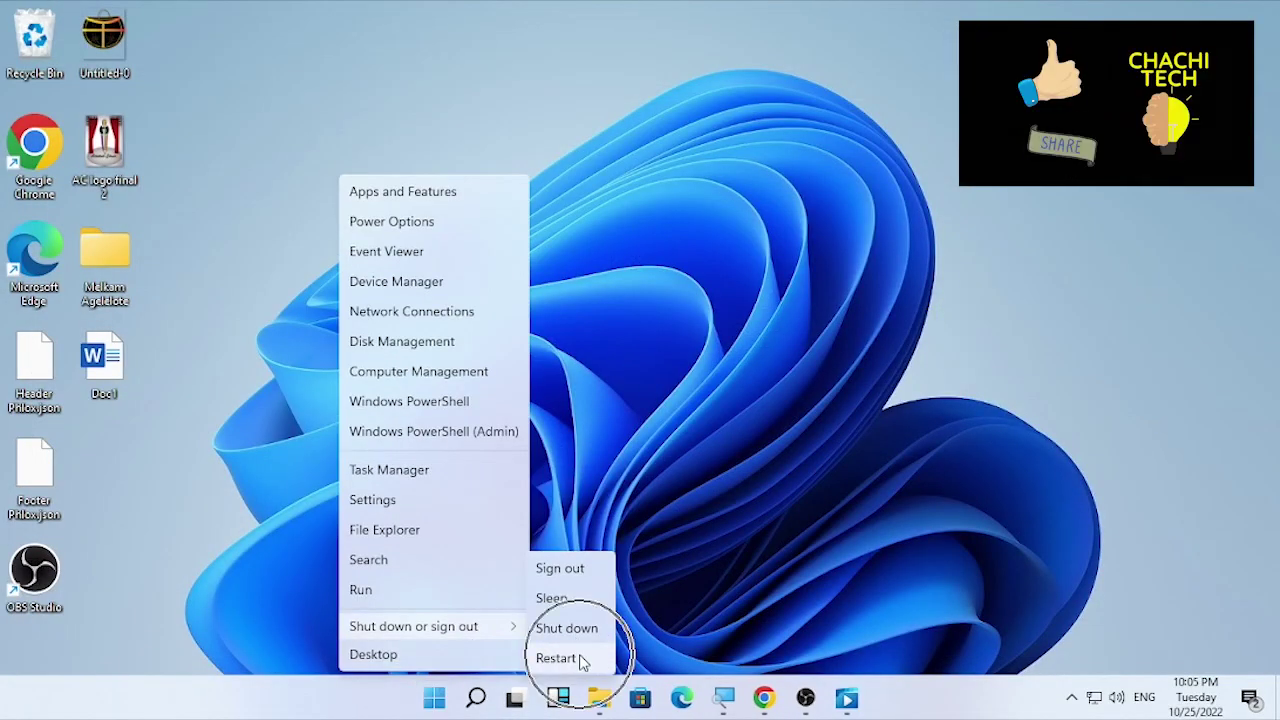
pyautogui.click(671, 515)
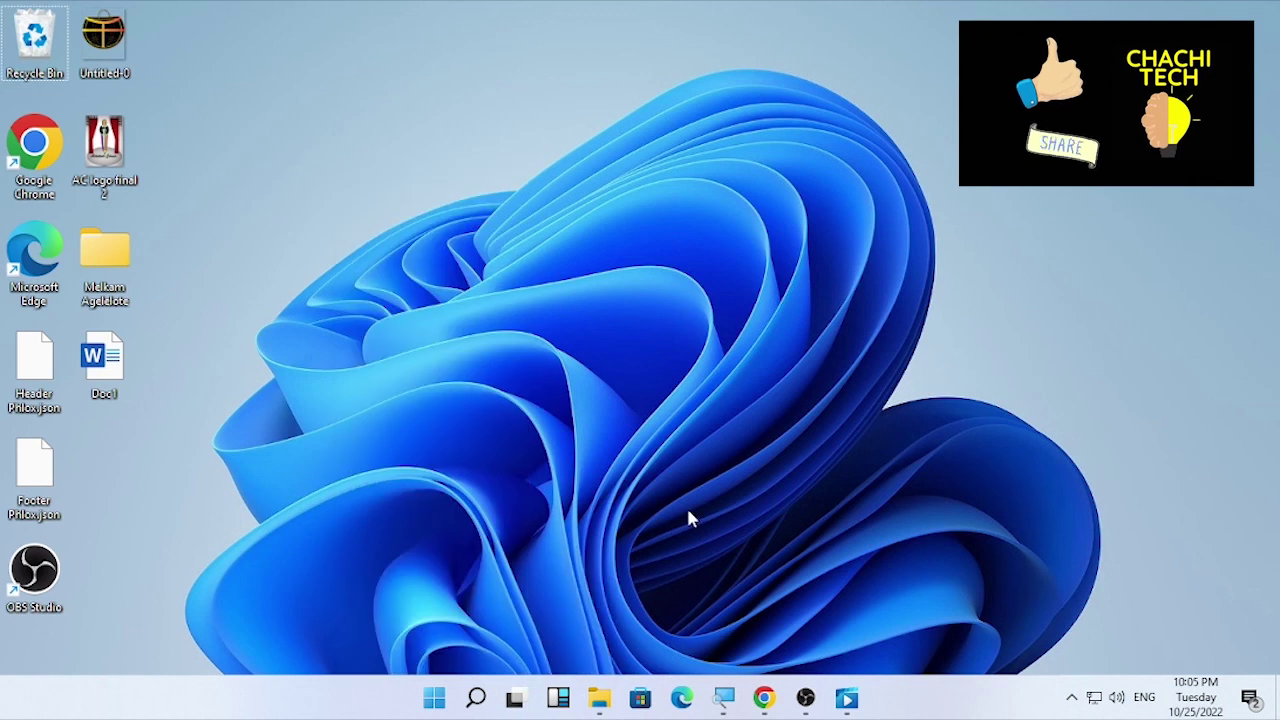